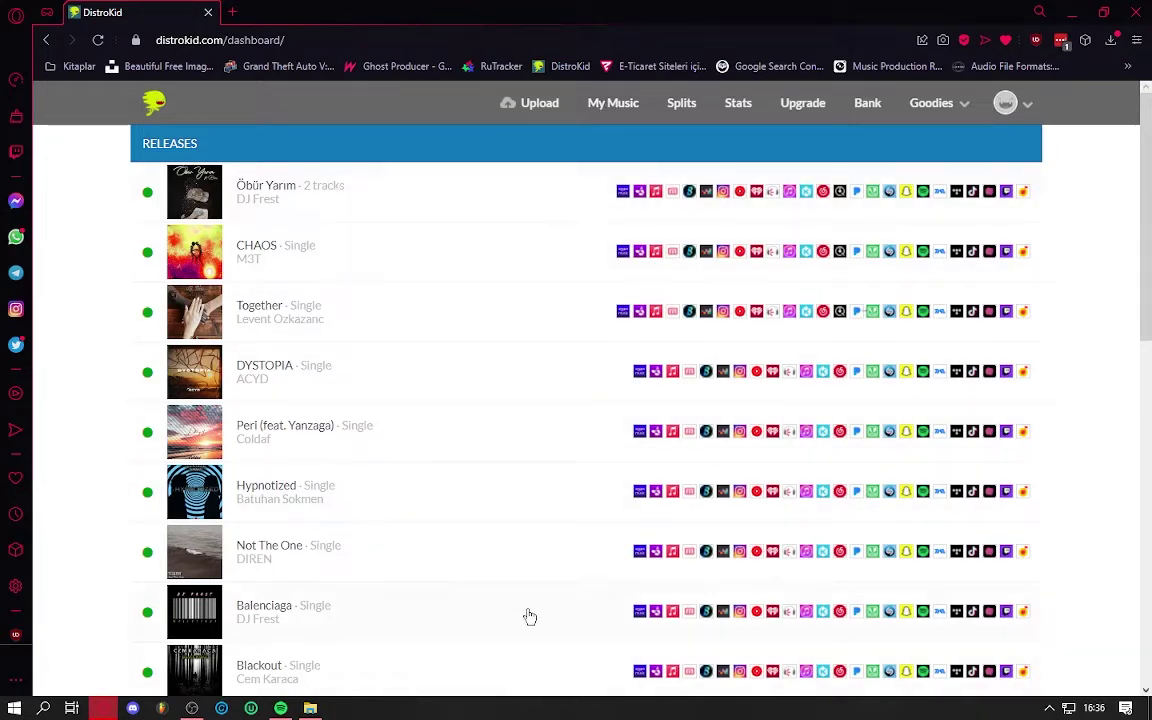
Open the Balenciaga single's page and scroll through its artwork rating, song, 100% split, label and stores
{"action": "left_click", "coordinate": [372, 608]}
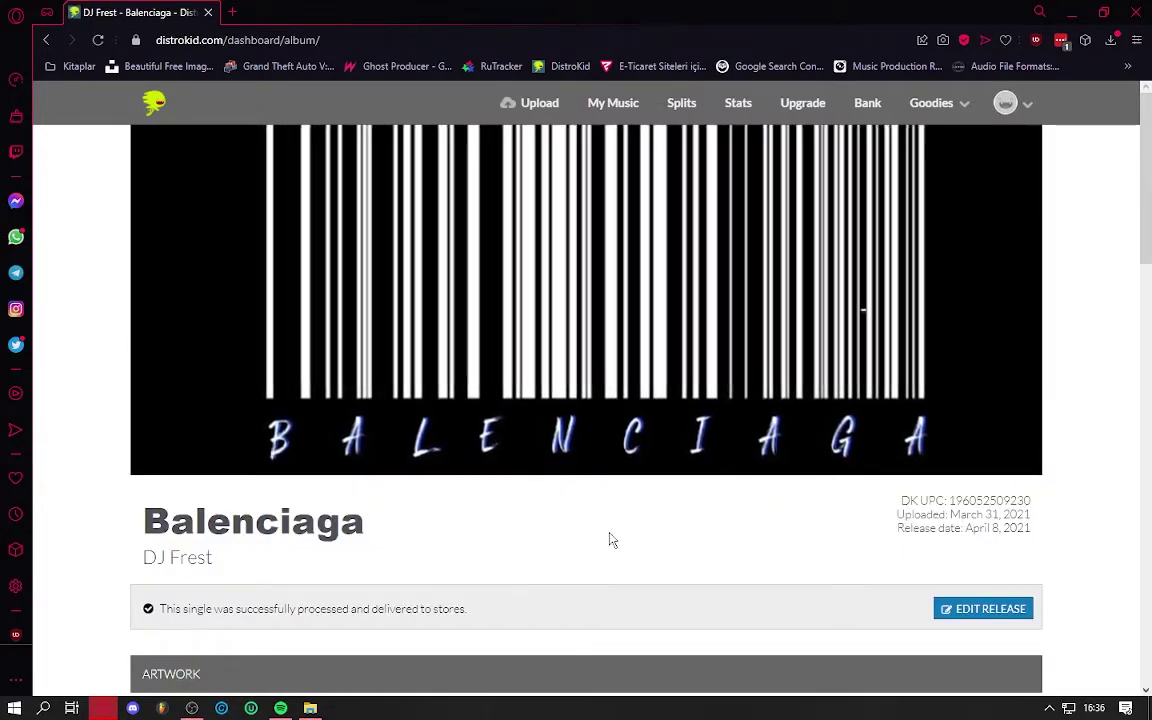
{"action": "scroll", "coordinate": [648, 517], "scroll_direction": "down", "scroll_amount": 2}
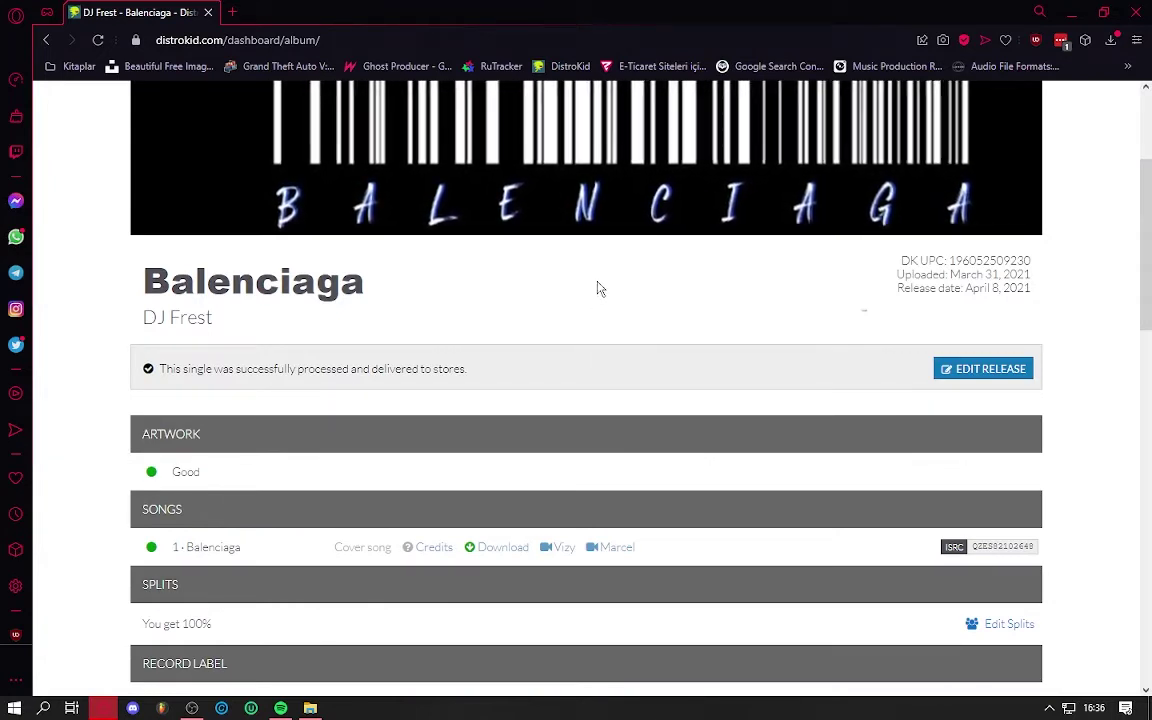
{"action": "scroll", "coordinate": [600, 285], "scroll_direction": "up", "scroll_amount": 2}
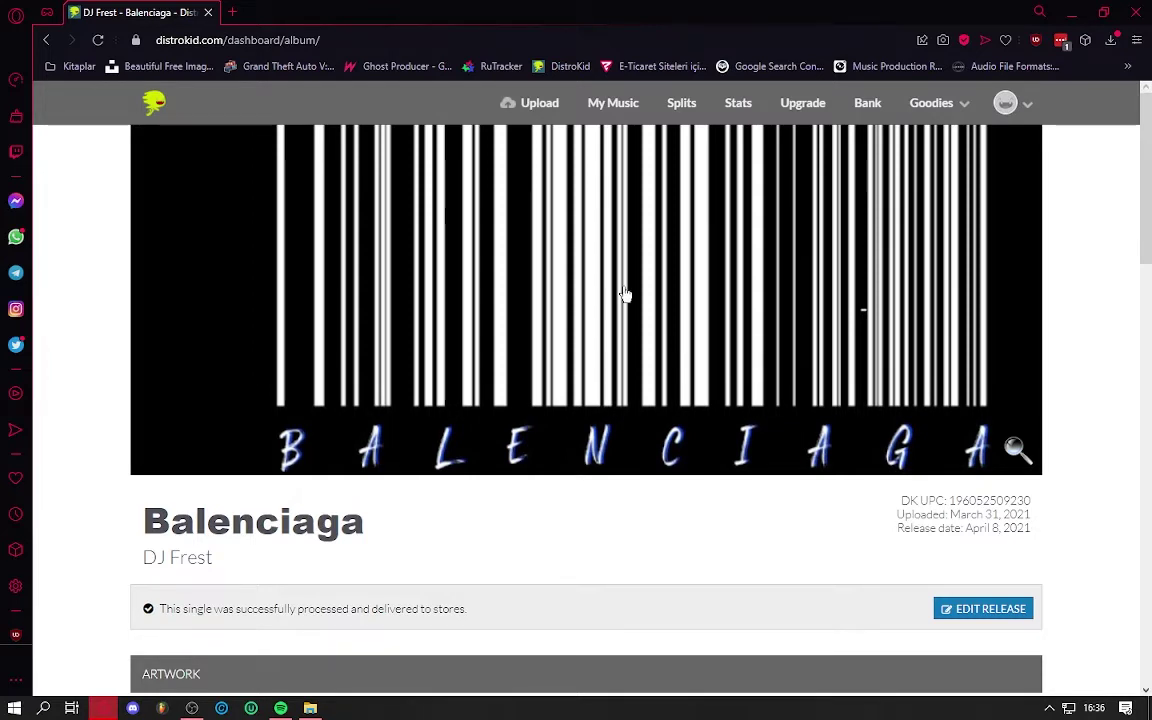
{"action": "scroll", "coordinate": [624, 293], "scroll_direction": "down", "scroll_amount": 3}
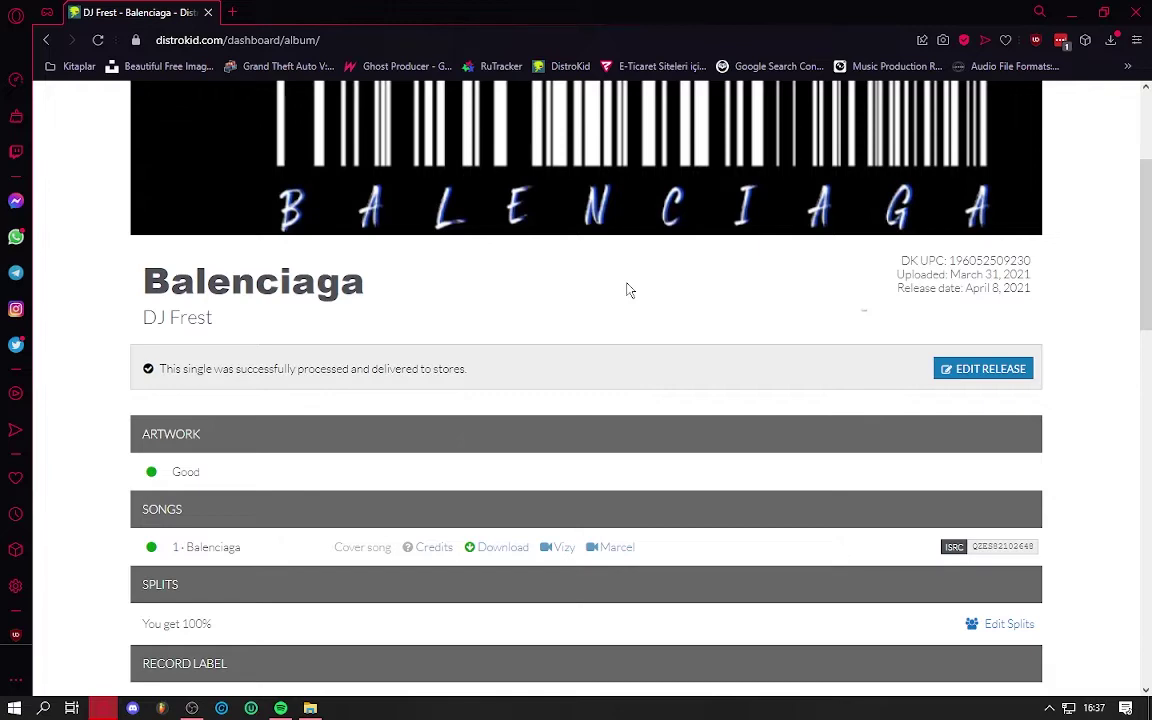
{"action": "scroll", "coordinate": [548, 254], "scroll_direction": "down", "scroll_amount": 3}
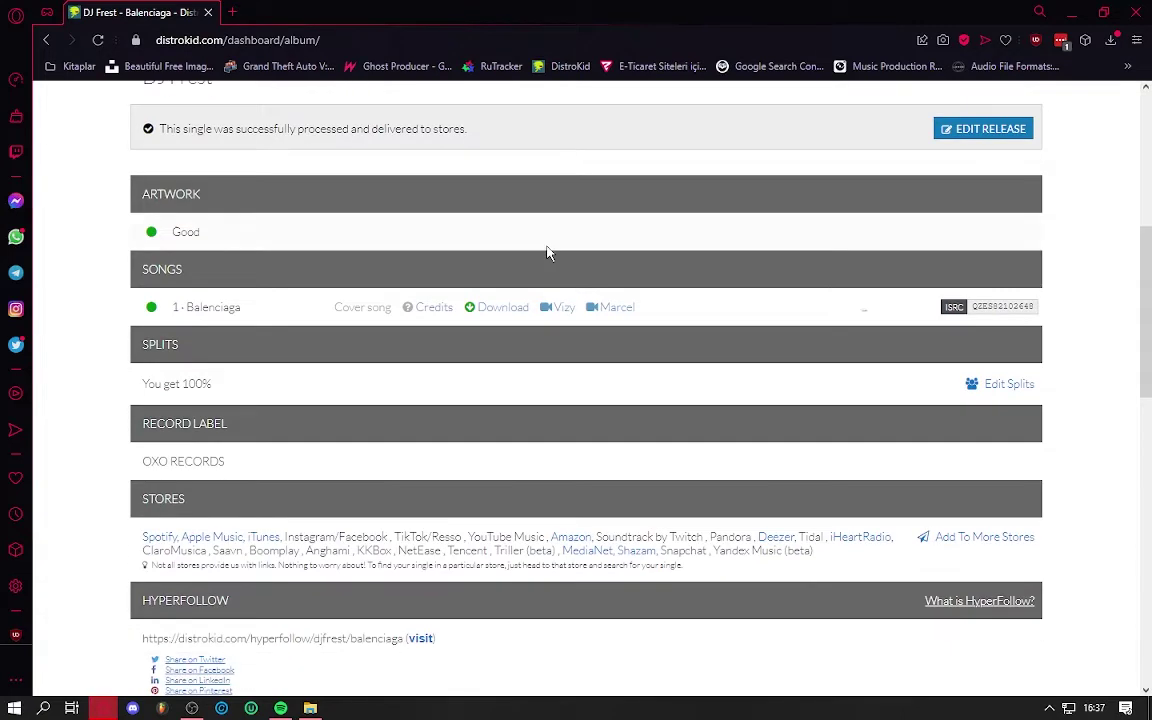
{"action": "scroll", "coordinate": [550, 250], "scroll_direction": "up", "scroll_amount": 5}
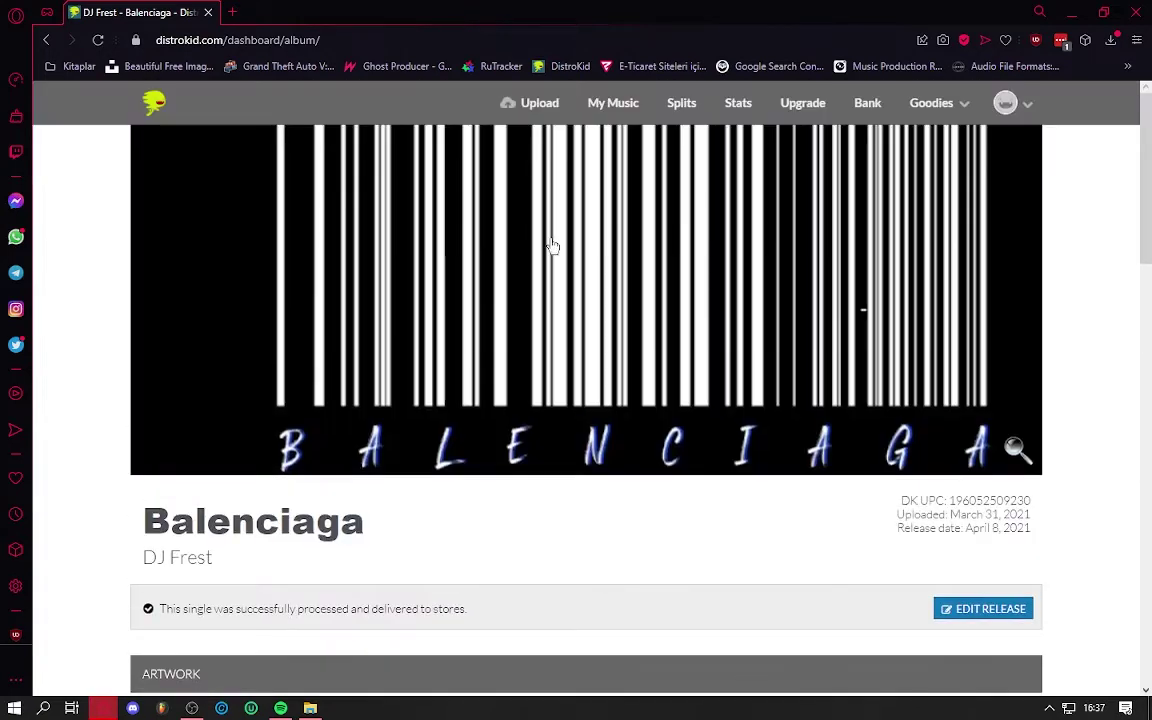
{"action": "scroll", "coordinate": [604, 393], "scroll_direction": "down", "scroll_amount": 5}
{"action": "scroll", "coordinate": [423, 238], "scroll_direction": "up", "scroll_amount": 1}
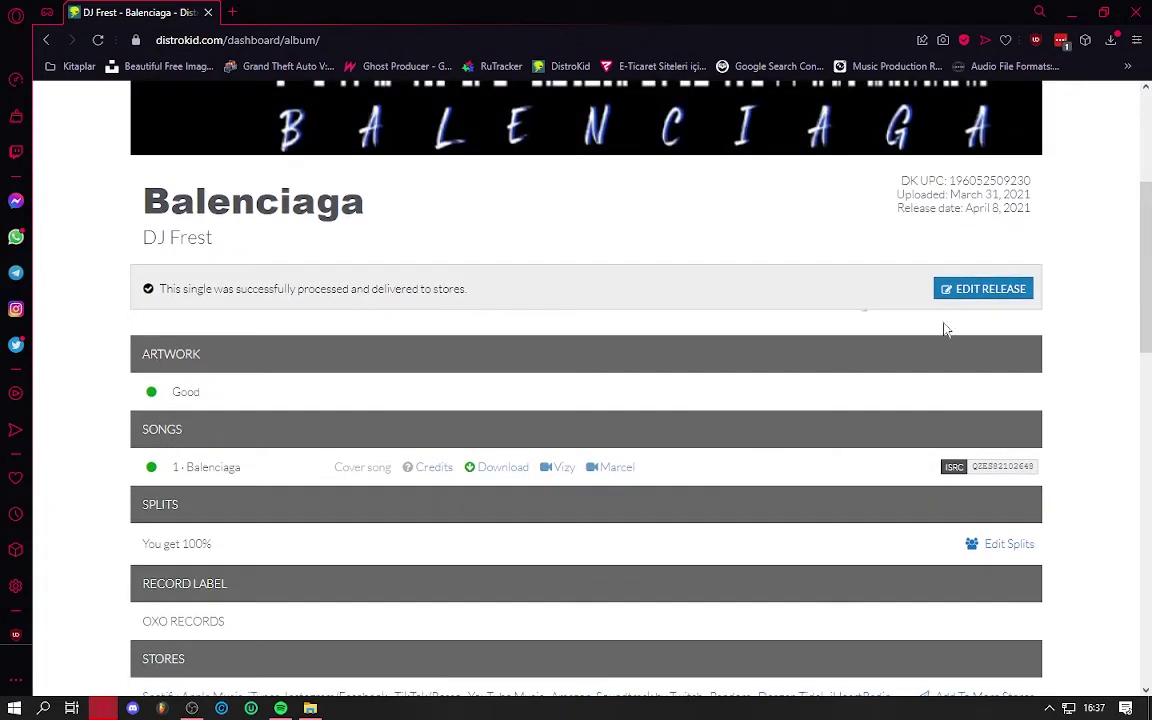
{"action": "scroll", "coordinate": [990, 298], "scroll_direction": "up", "scroll_amount": 3}
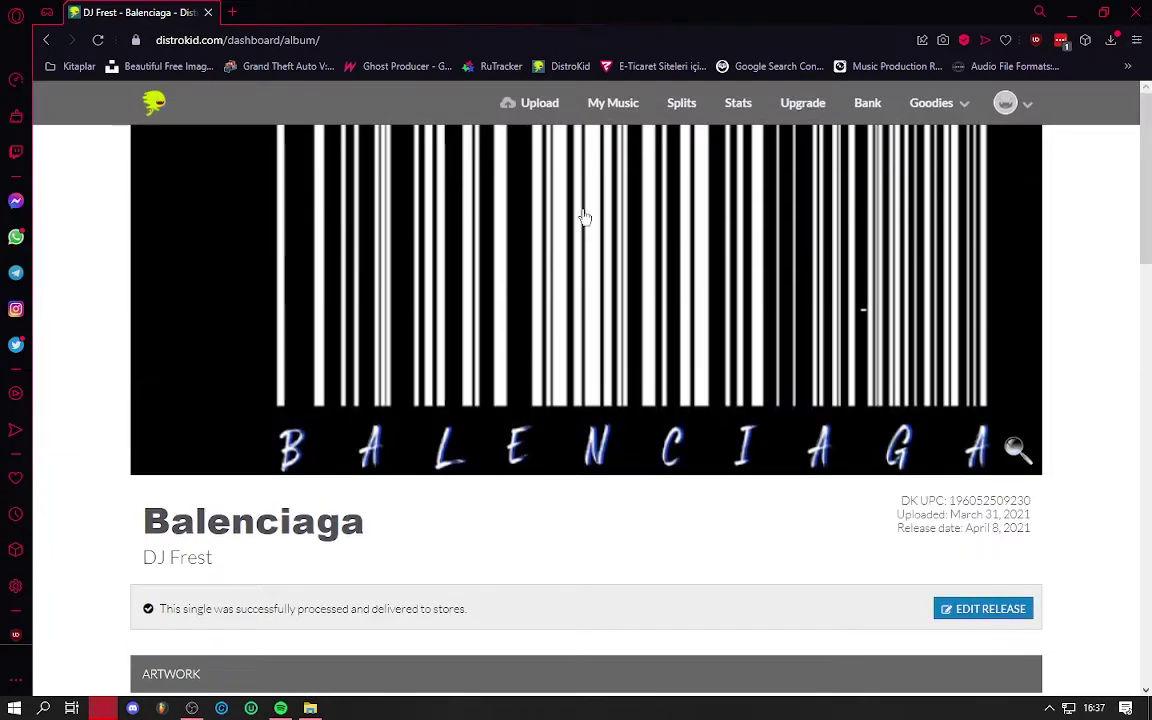
Return to My Music, reopen the Balenciaga release and open its Edit release form
{"action": "left_click", "coordinate": [630, 110]}
{"action": "left_click", "coordinate": [301, 625]}
{"action": "left_click", "coordinate": [949, 612]}
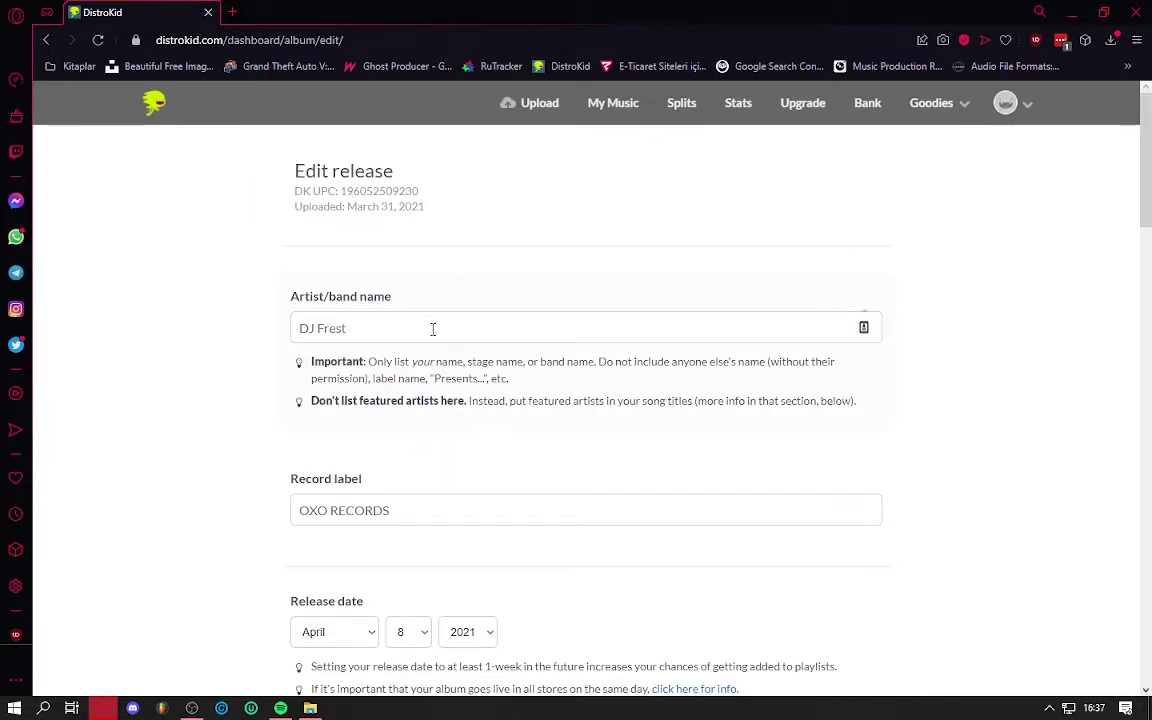
Select the whole Artist/band name and delete it
{"action": "left_click_drag", "start_coordinate": [432, 329], "coordinate": [270, 334]}
{"action": "left_click", "coordinate": [250, 343]}
{"action": "left_click_drag", "start_coordinate": [295, 328], "coordinate": [362, 362]}
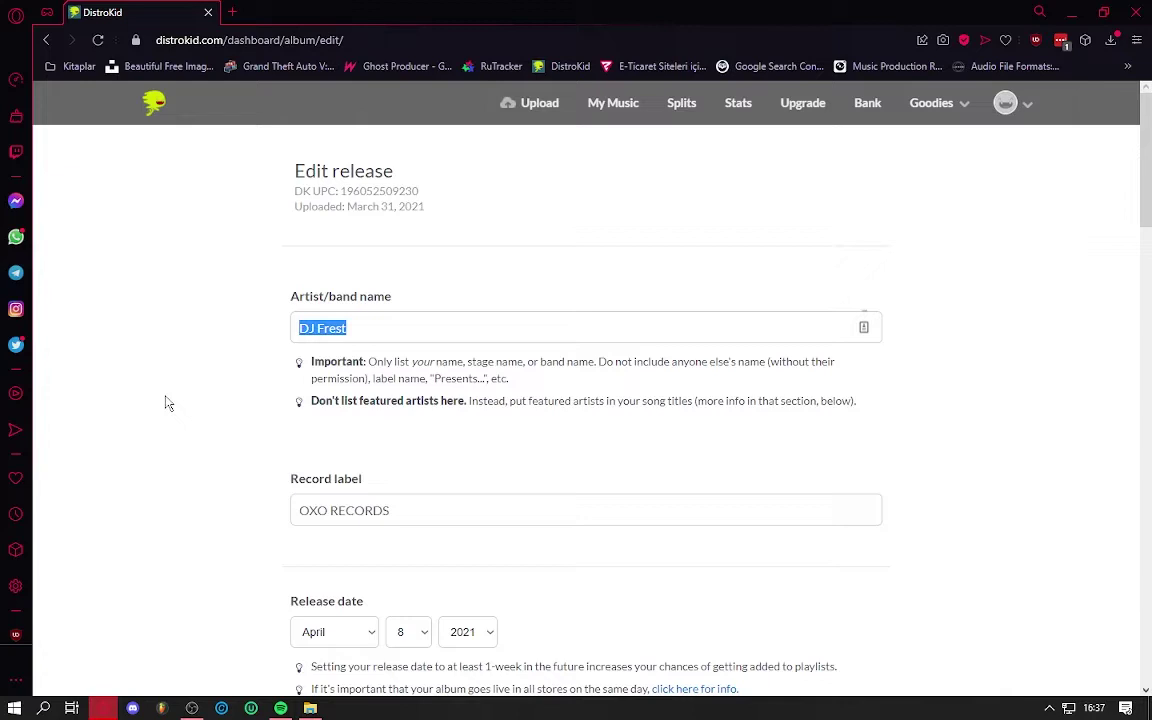
{"action": "key", "text": "BackSpace"}
Type ABC as the artist/band name, then select it and delete it again
{"action": "type", "text": "ABC"}
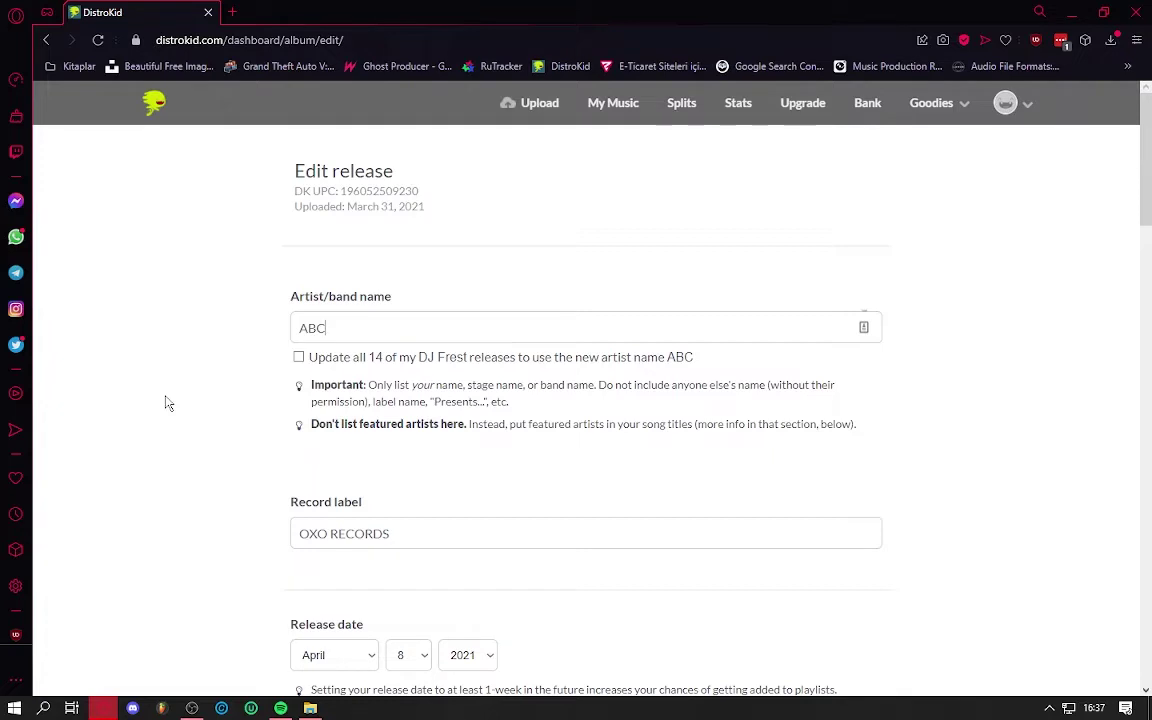
{"action": "left_click_drag", "start_coordinate": [408, 336], "coordinate": [244, 337]}
{"action": "left_click", "coordinate": [376, 365]}
{"action": "left_click_drag", "start_coordinate": [330, 328], "coordinate": [111, 337]}
{"action": "key", "text": "BackSpace"}
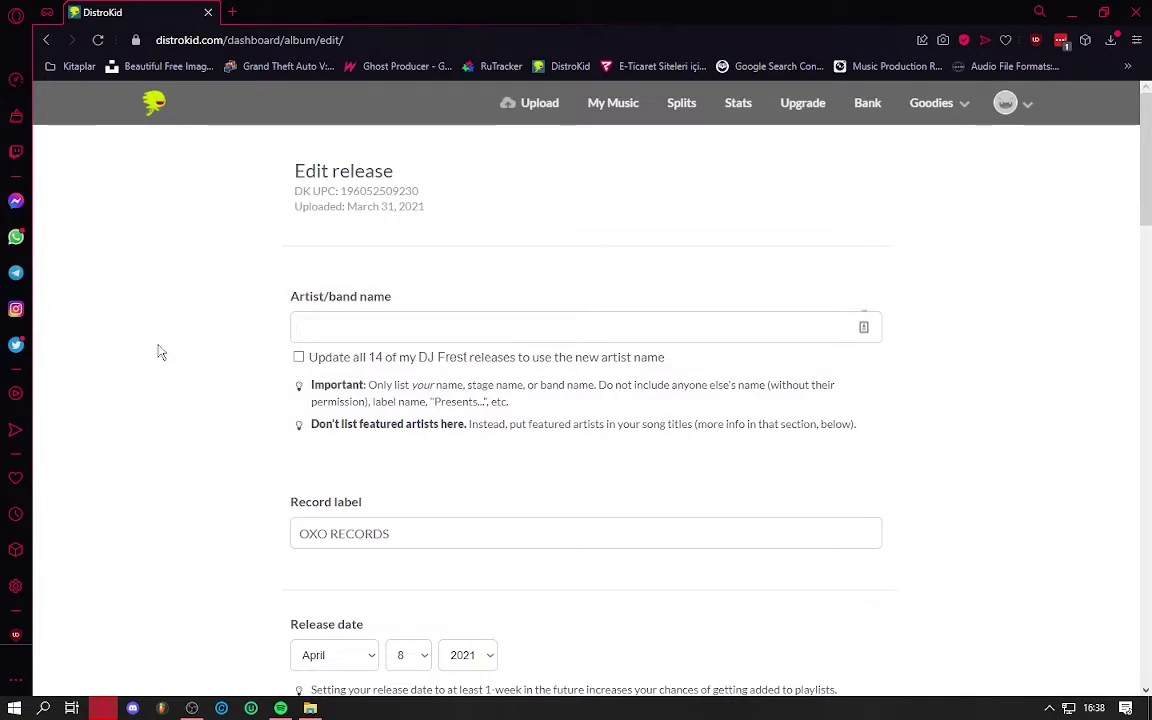
Select the OXO RECORDS record label text and scroll through the form
{"action": "left_click_drag", "start_coordinate": [419, 463], "coordinate": [424, 424]}
{"action": "scroll", "coordinate": [427, 432], "scroll_direction": "down", "scroll_amount": 2}
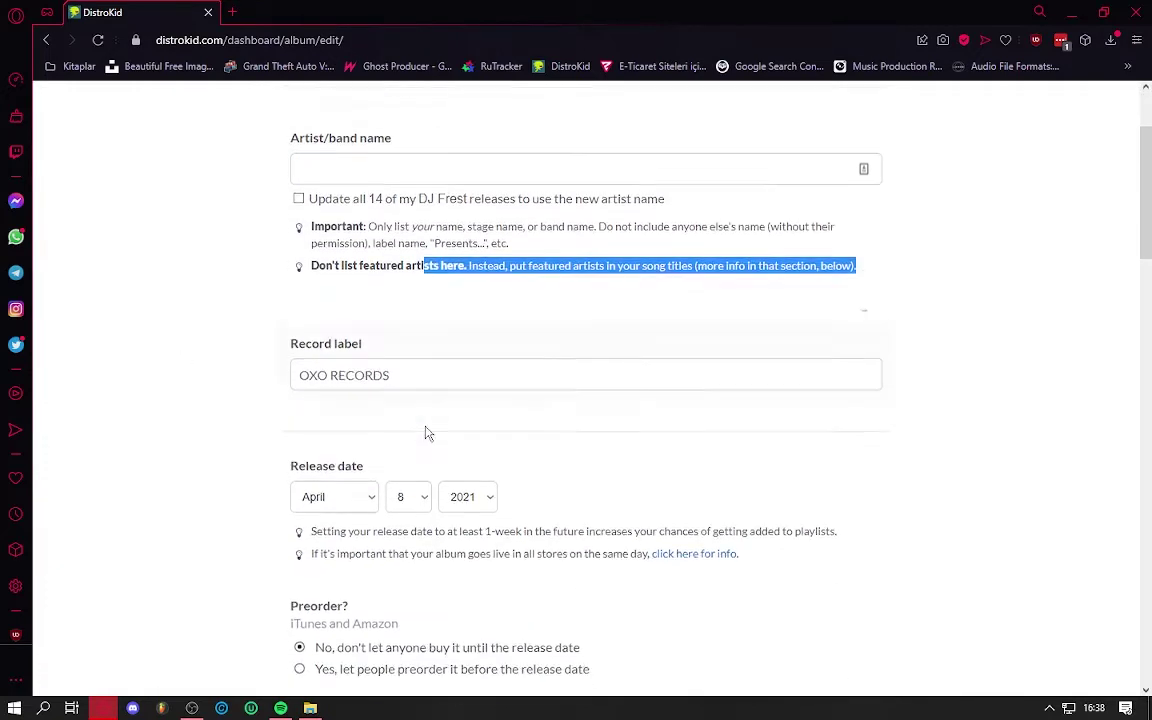
{"action": "left_click", "coordinate": [491, 366]}
{"action": "left_click_drag", "start_coordinate": [491, 366], "coordinate": [65, 348]}
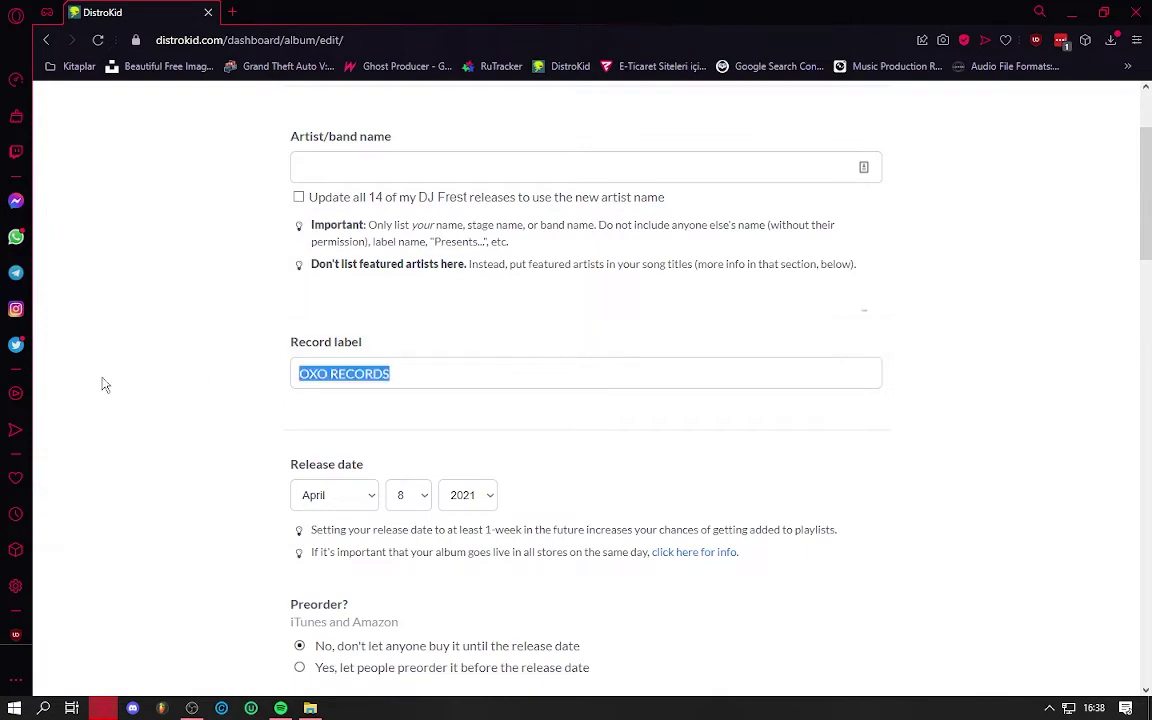
{"action": "scroll", "coordinate": [297, 398], "scroll_direction": "up", "scroll_amount": 2}
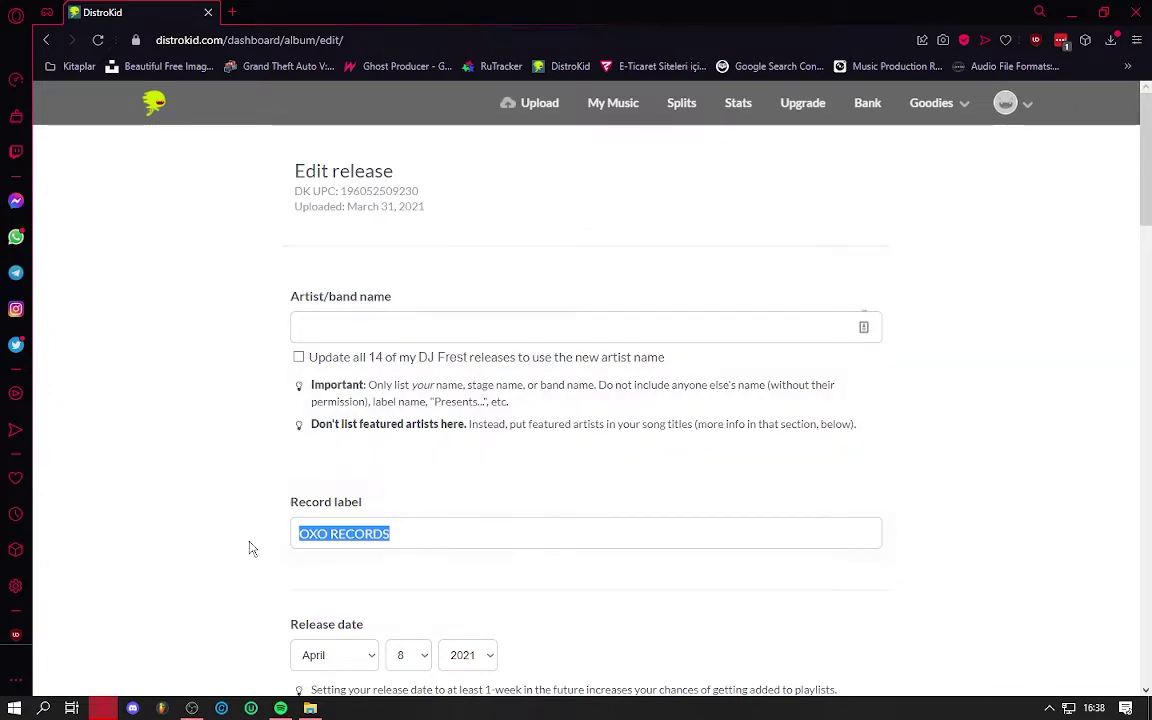
{"action": "left_click", "coordinate": [491, 532]}
{"action": "scroll", "coordinate": [491, 532], "scroll_direction": "down", "scroll_amount": 2}
{"action": "scroll", "coordinate": [493, 526], "scroll_direction": "down", "scroll_amount": 1}
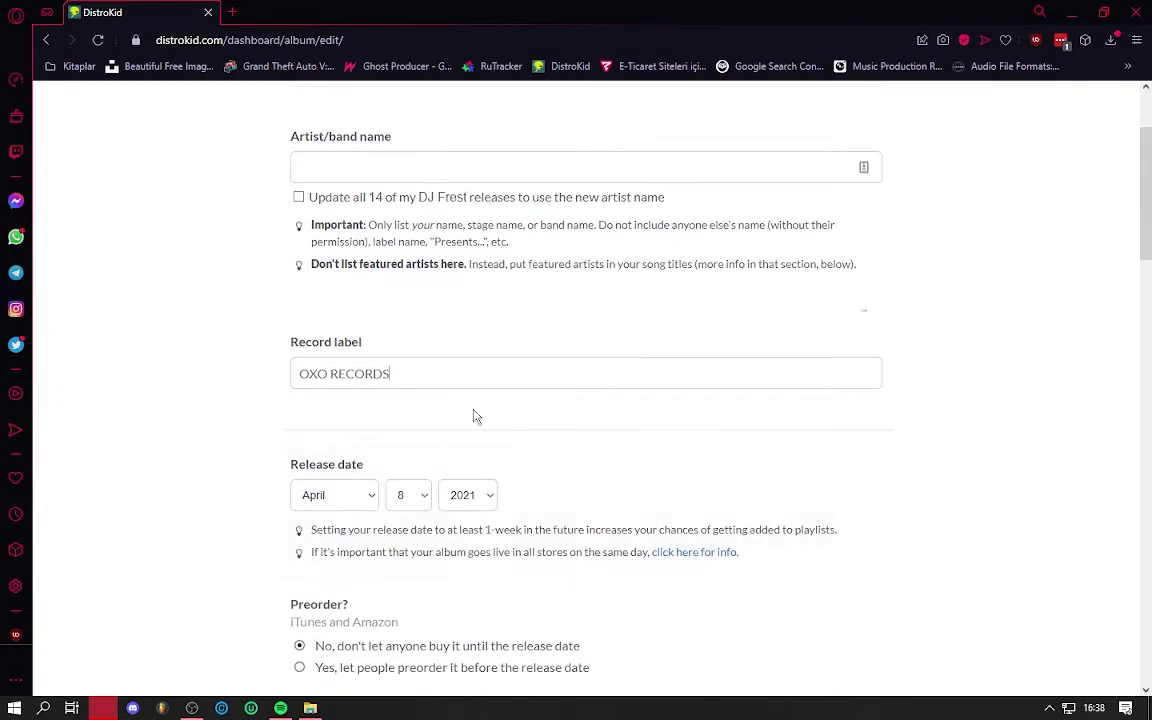
{"action": "scroll", "coordinate": [476, 416], "scroll_direction": "up", "scroll_amount": 1}
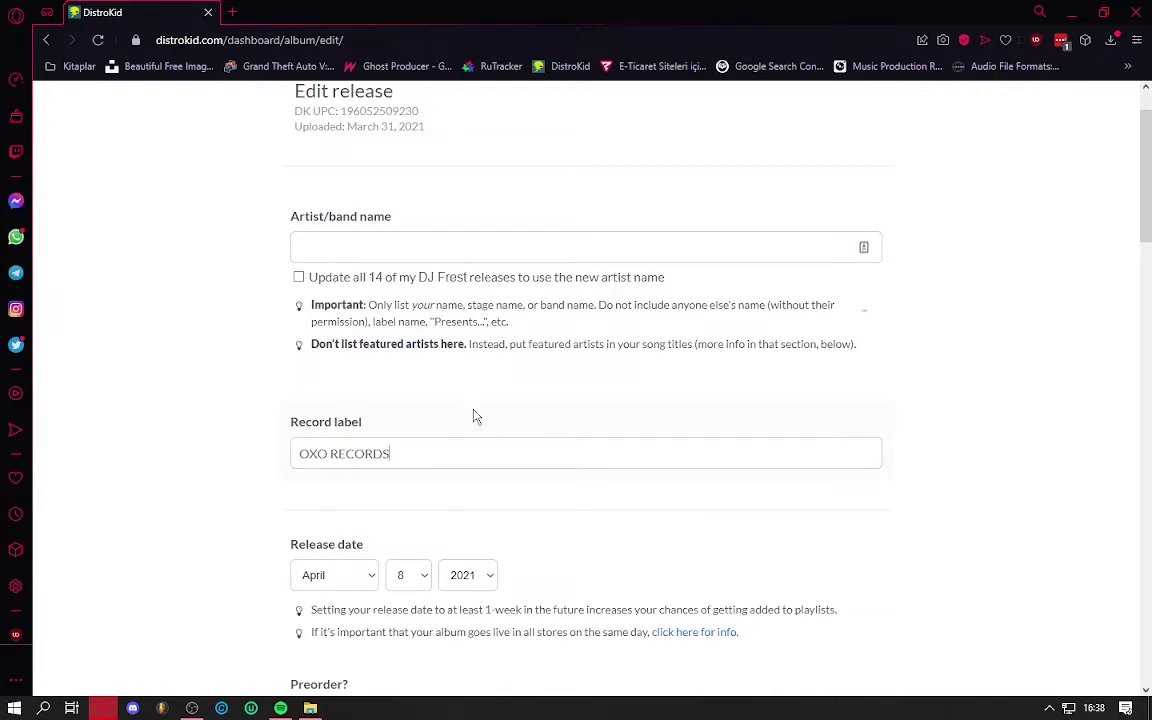
Retype the artist/band name, correcting the capitalisation to 'DJFrost'
{"action": "left_click", "coordinate": [453, 244]}
{"action": "type", "text": "dj fREST"}
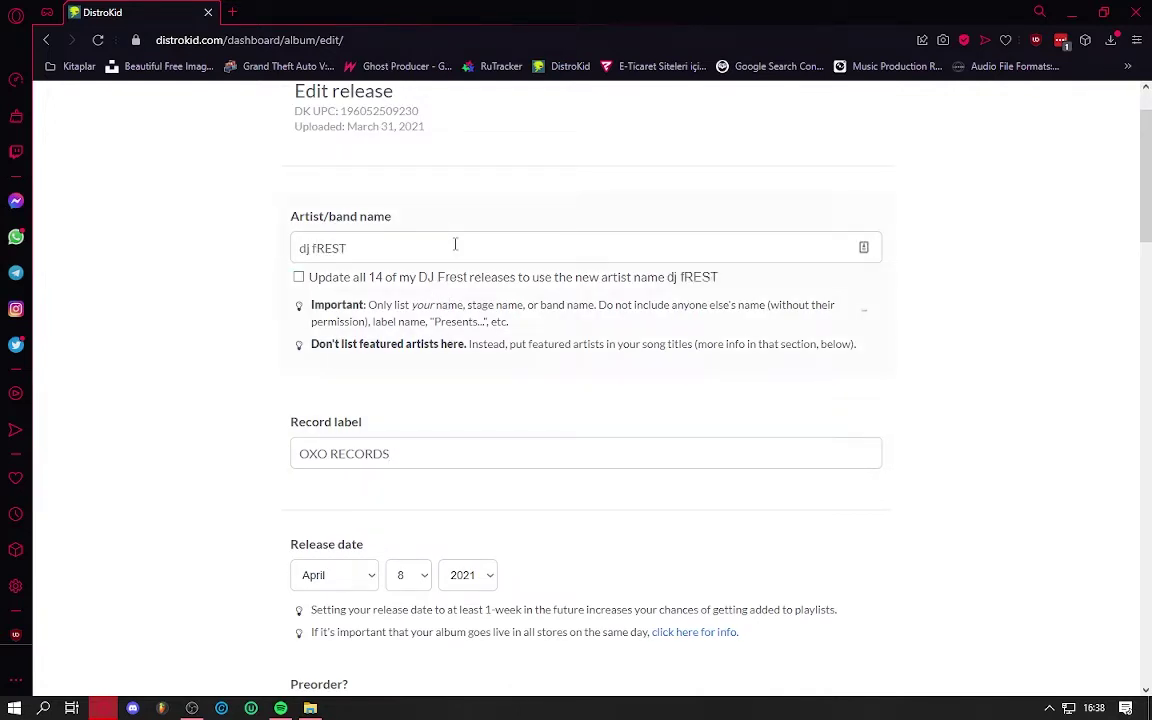
{"action": "key", "text": "ctrl+a"}
{"action": "type", "text": "DJ"}
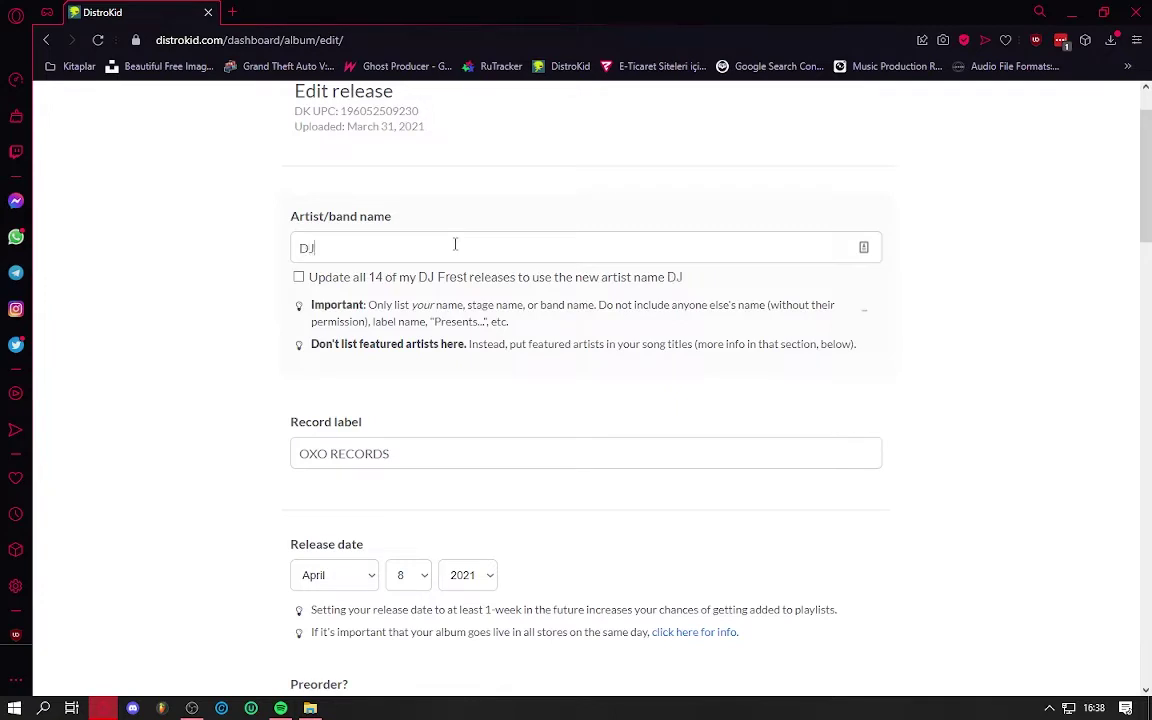
{"action": "type", "text": "Frost"}
{"action": "scroll", "coordinate": [455, 244], "scroll_direction": "down", "scroll_amount": 3}
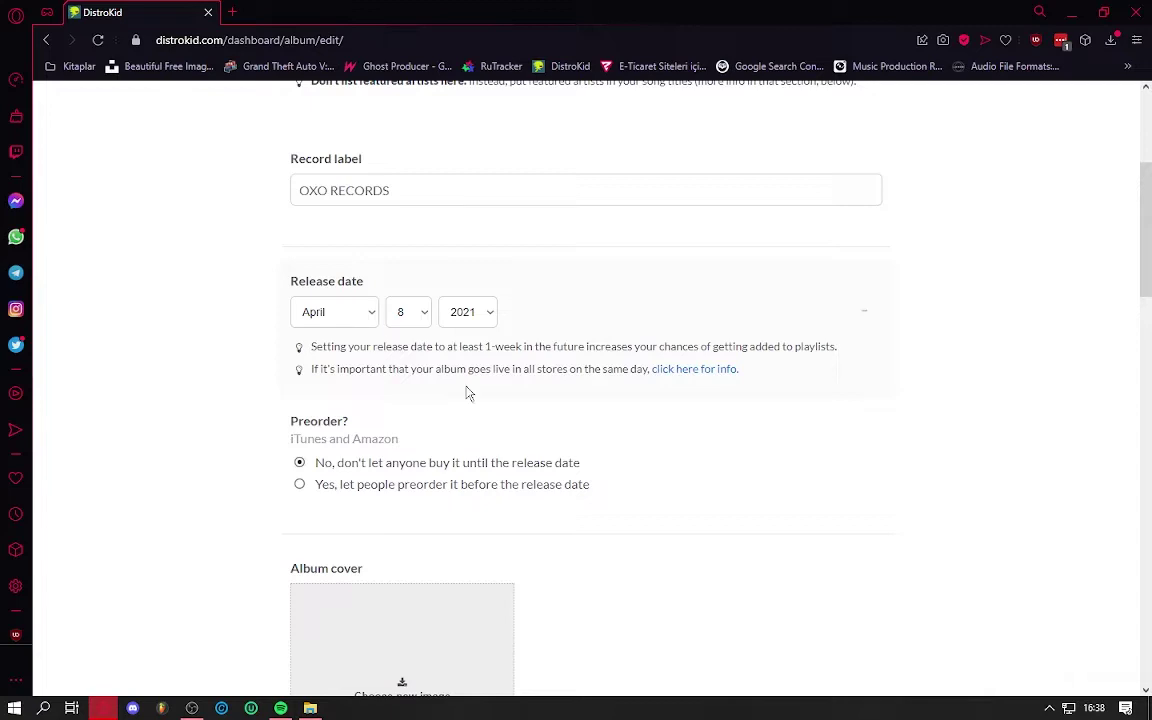
{"action": "left_click_drag", "start_coordinate": [300, 346], "coordinate": [816, 404]}
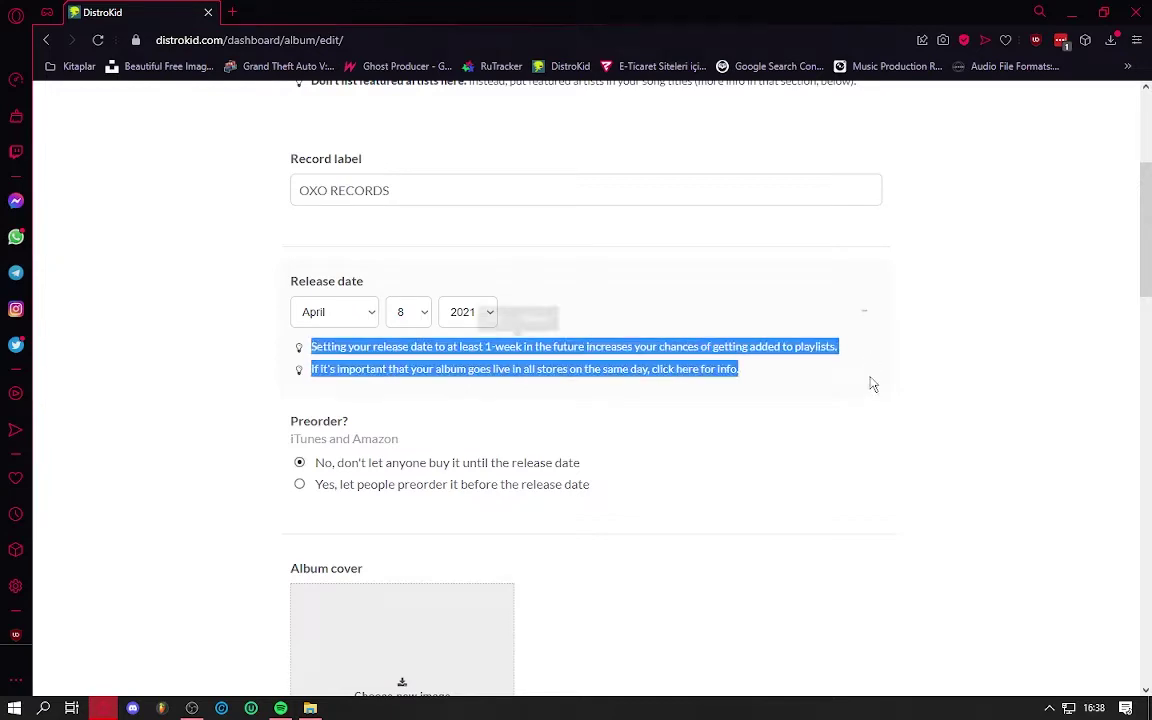
{"action": "left_click", "coordinate": [816, 404]}
{"action": "scroll", "coordinate": [527, 391], "scroll_direction": "down", "scroll_amount": 2}
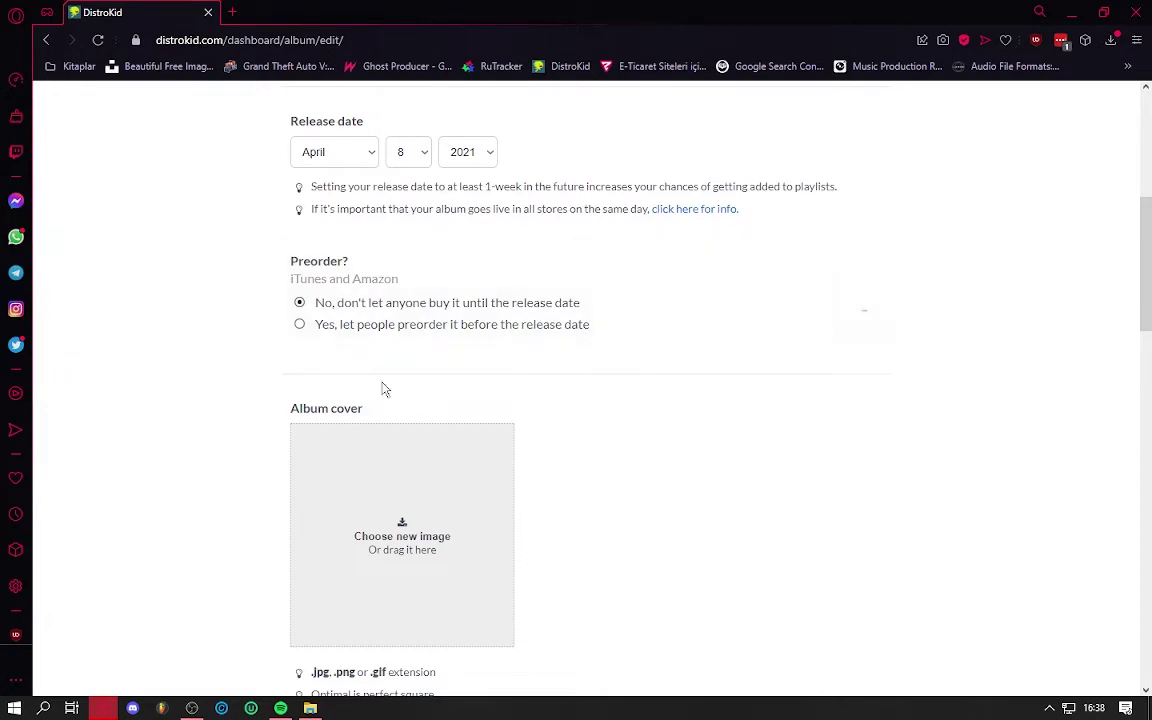
{"action": "scroll", "coordinate": [664, 408], "scroll_direction": "down", "scroll_amount": 3}
{"action": "scroll", "coordinate": [598, 368], "scroll_direction": "up", "scroll_amount": 5}
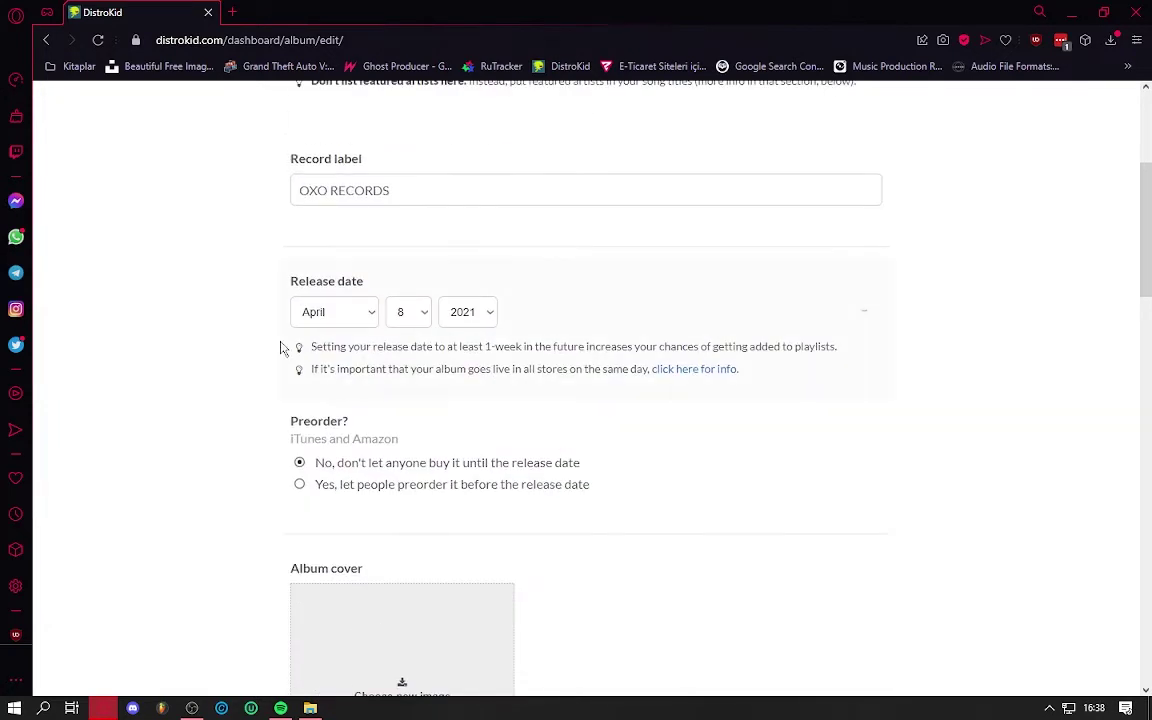
{"action": "left_click_drag", "start_coordinate": [645, 490], "coordinate": [240, 332]}
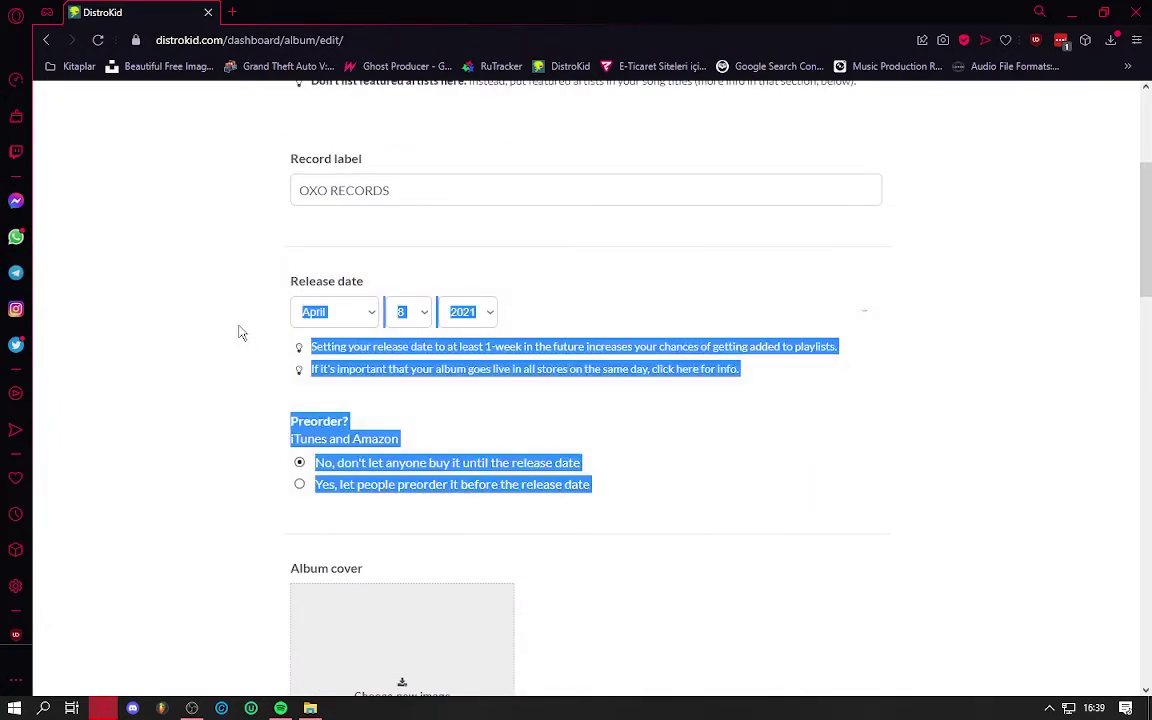
{"action": "left_click", "coordinate": [640, 453]}
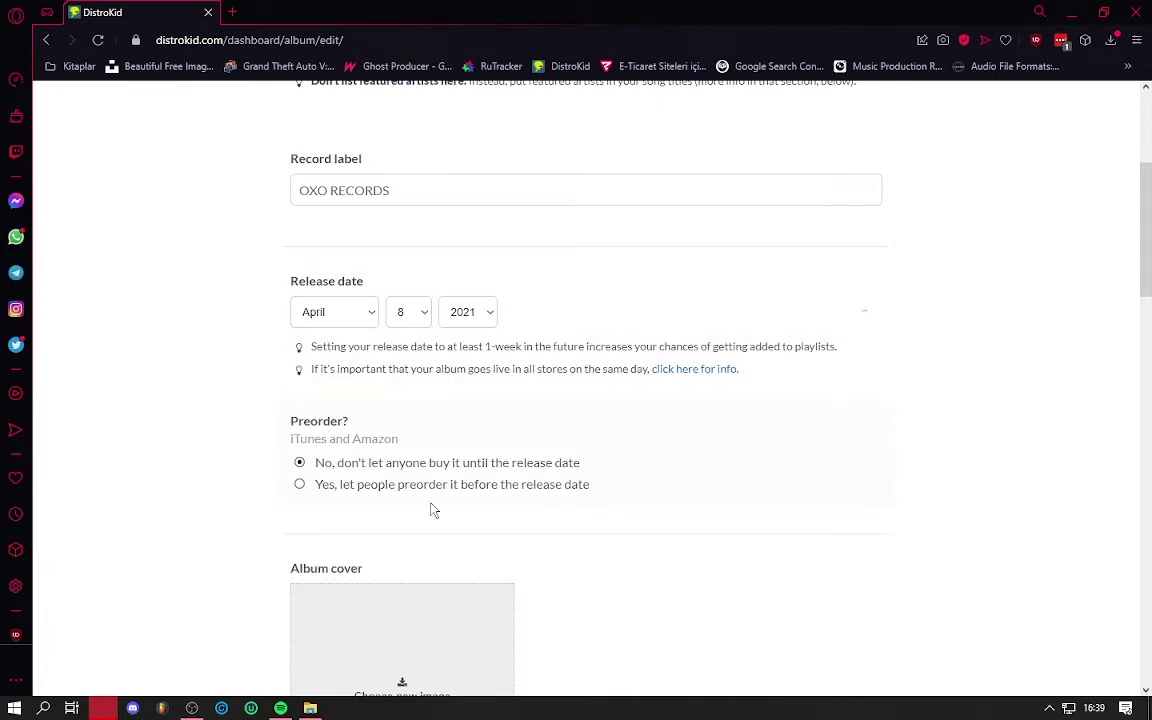
{"action": "left_click_drag", "start_coordinate": [616, 501], "coordinate": [288, 327]}
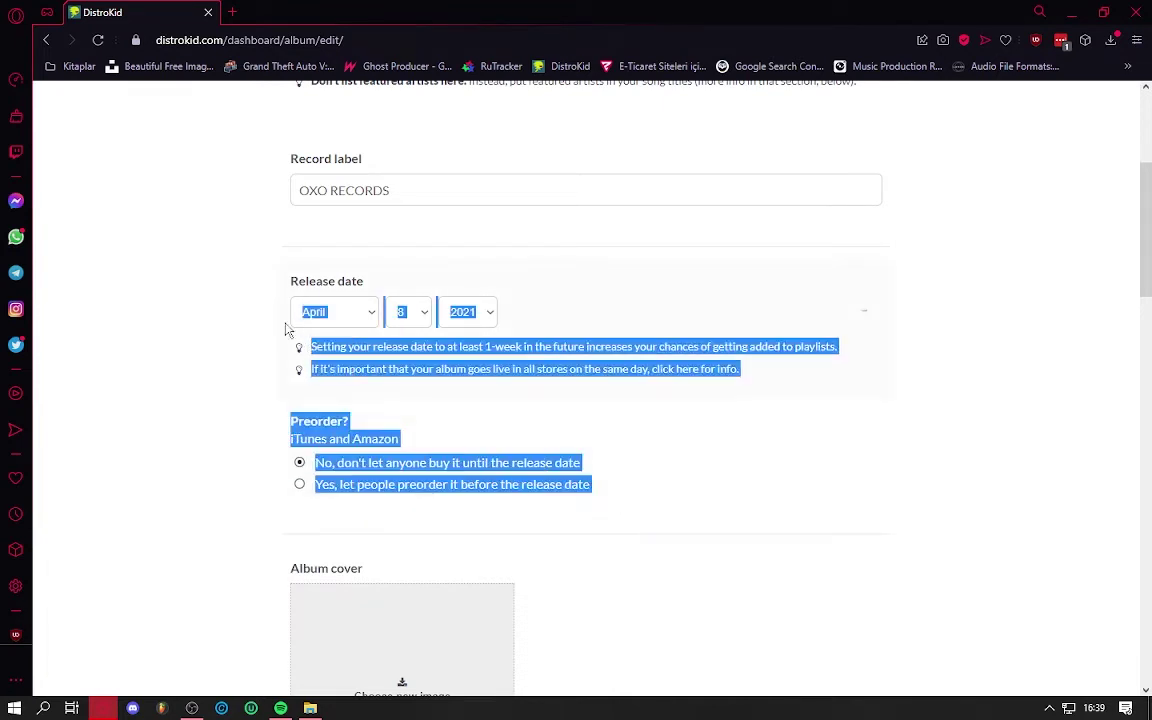
{"action": "left_click", "coordinate": [591, 440]}
{"action": "scroll", "coordinate": [591, 440], "scroll_direction": "down", "scroll_amount": 3}
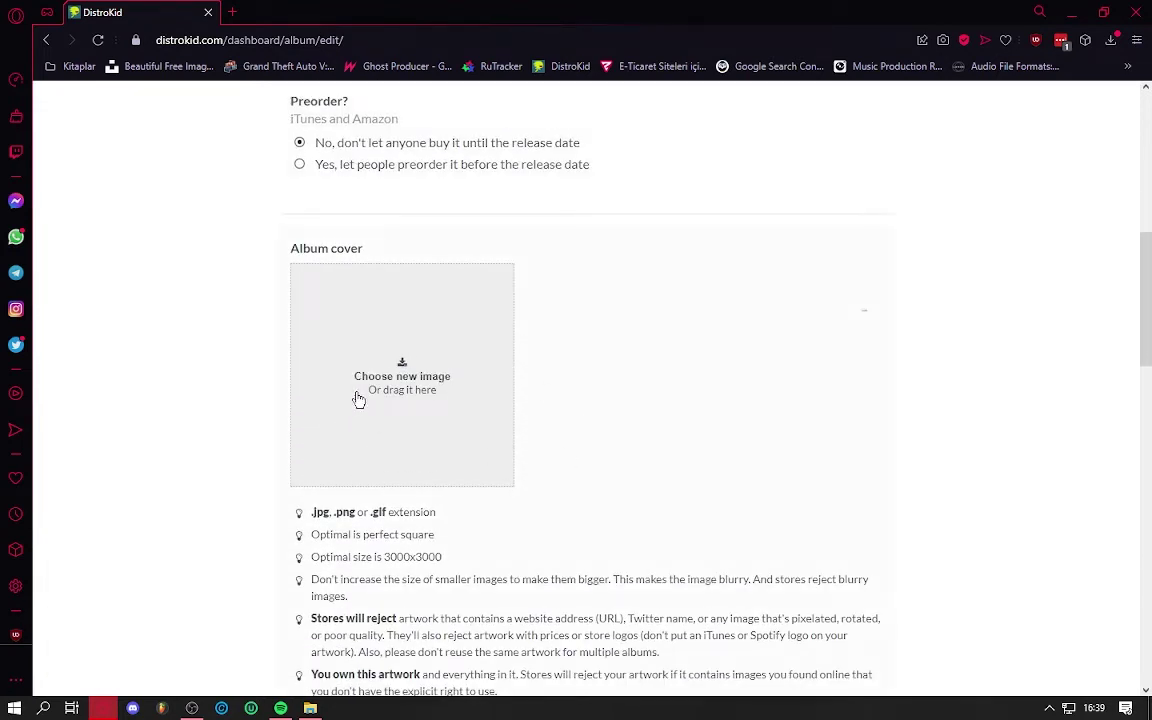
Scroll down to Track 1 and briefly highlight the song title 'Balenciaga'
{"action": "scroll", "coordinate": [360, 398], "scroll_direction": "down", "scroll_amount": 2}
{"action": "left_click_drag", "start_coordinate": [500, 560], "coordinate": [273, 399]}
{"action": "left_click", "coordinate": [589, 546]}
{"action": "scroll", "coordinate": [590, 548], "scroll_direction": "down", "scroll_amount": 1}
{"action": "scroll", "coordinate": [590, 548], "scroll_direction": "down", "scroll_amount": 2}
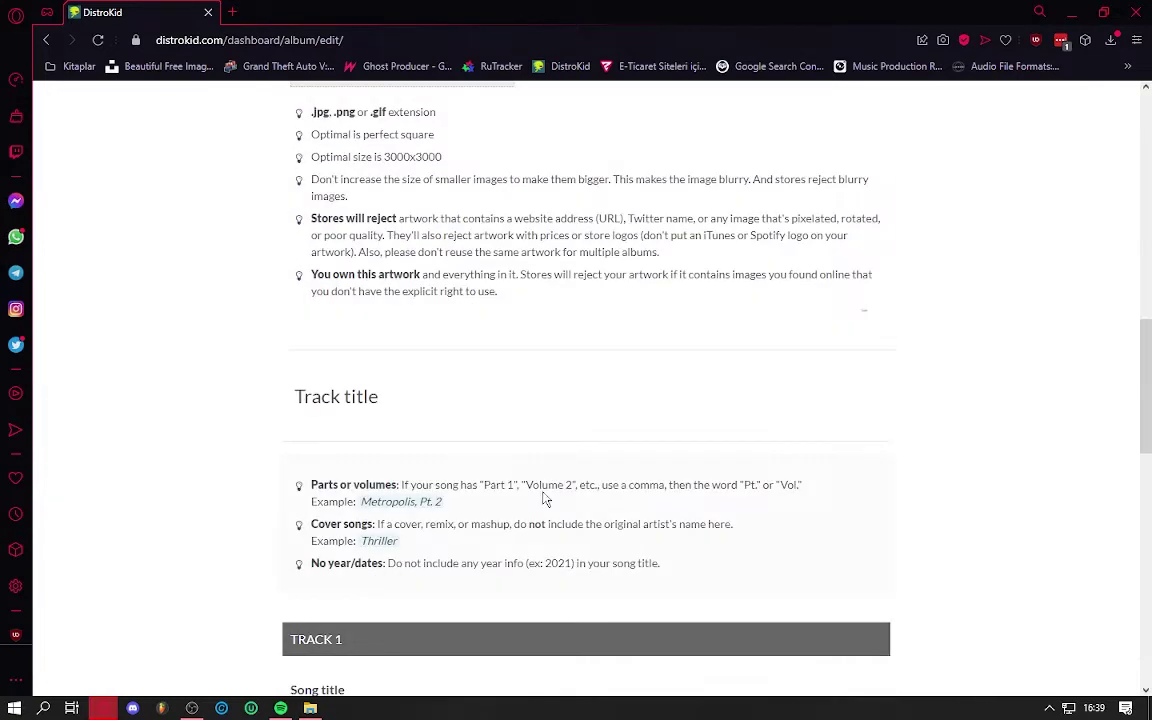
{"action": "scroll", "coordinate": [499, 427], "scroll_direction": "down", "scroll_amount": 2}
{"action": "double_click", "coordinate": [314, 481]}
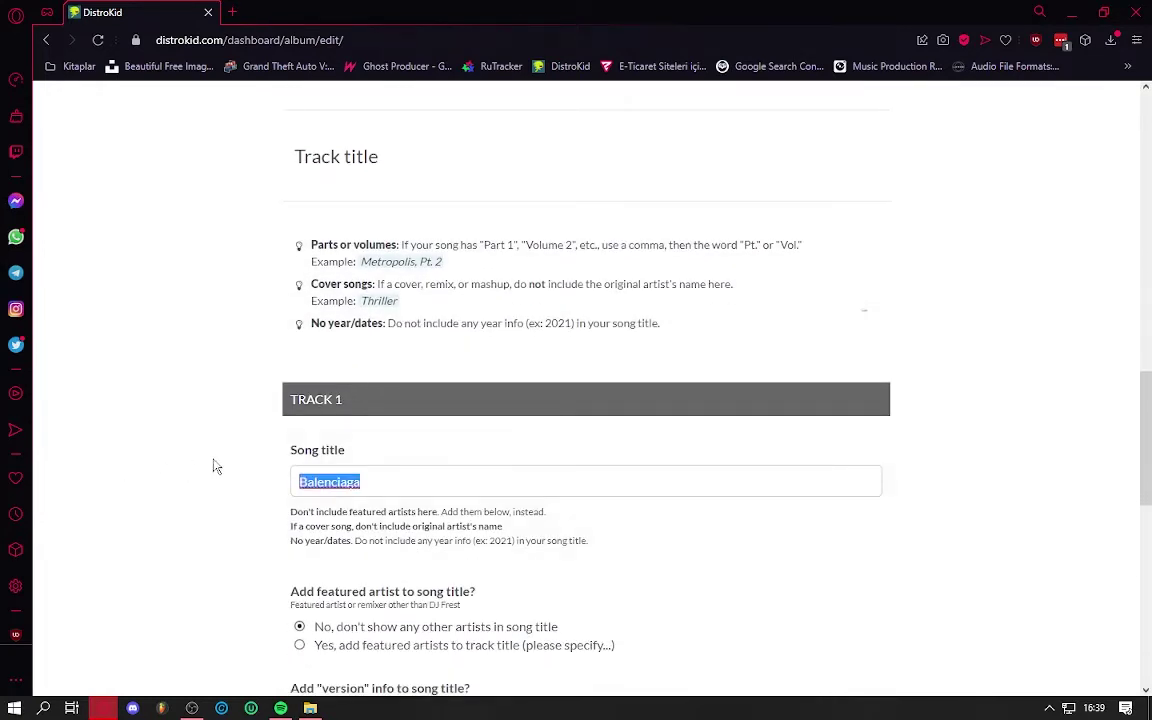
{"action": "left_click", "coordinate": [216, 465]}
{"action": "scroll", "coordinate": [216, 462], "scroll_direction": "down", "scroll_amount": 3}
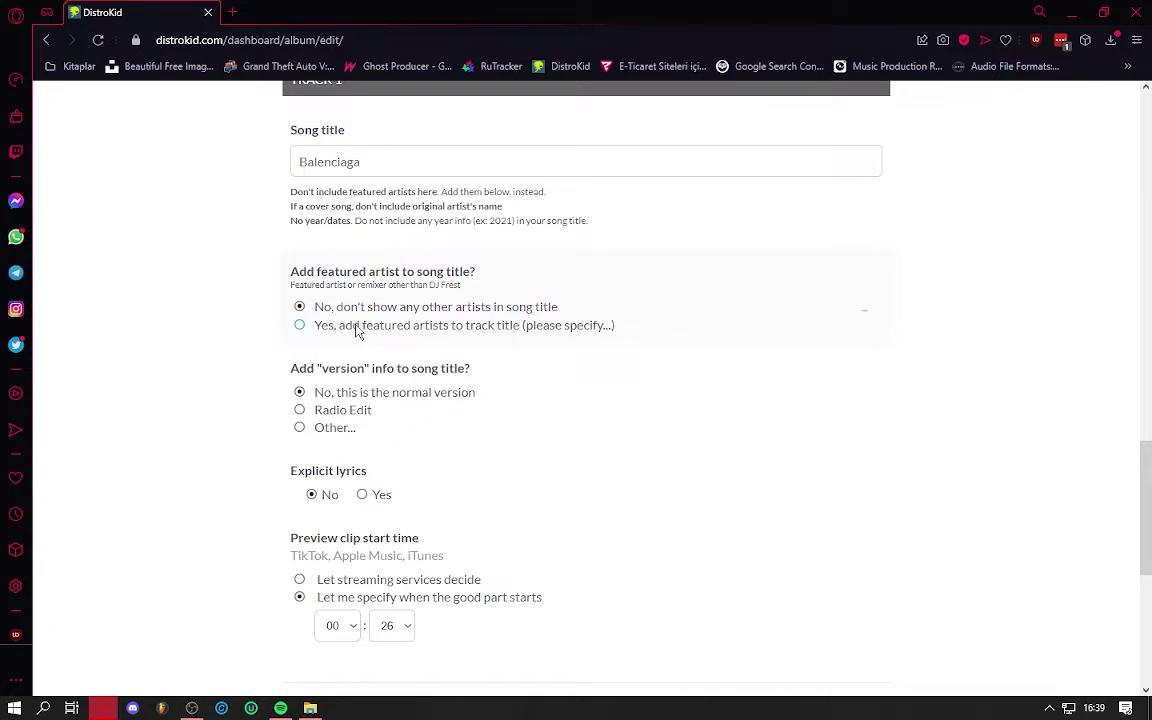
Try the featured-artist and Radio Edit options, then restore No featured artists and normal version
{"action": "left_click", "coordinate": [357, 331]}
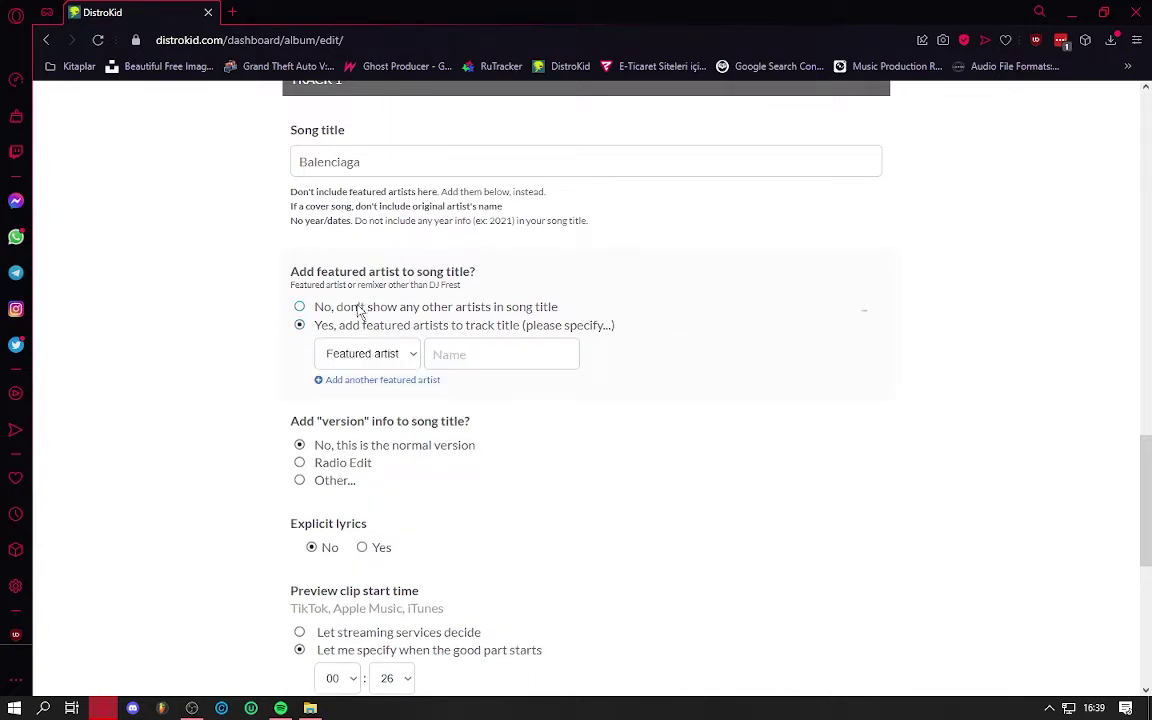
{"action": "left_click", "coordinate": [359, 310]}
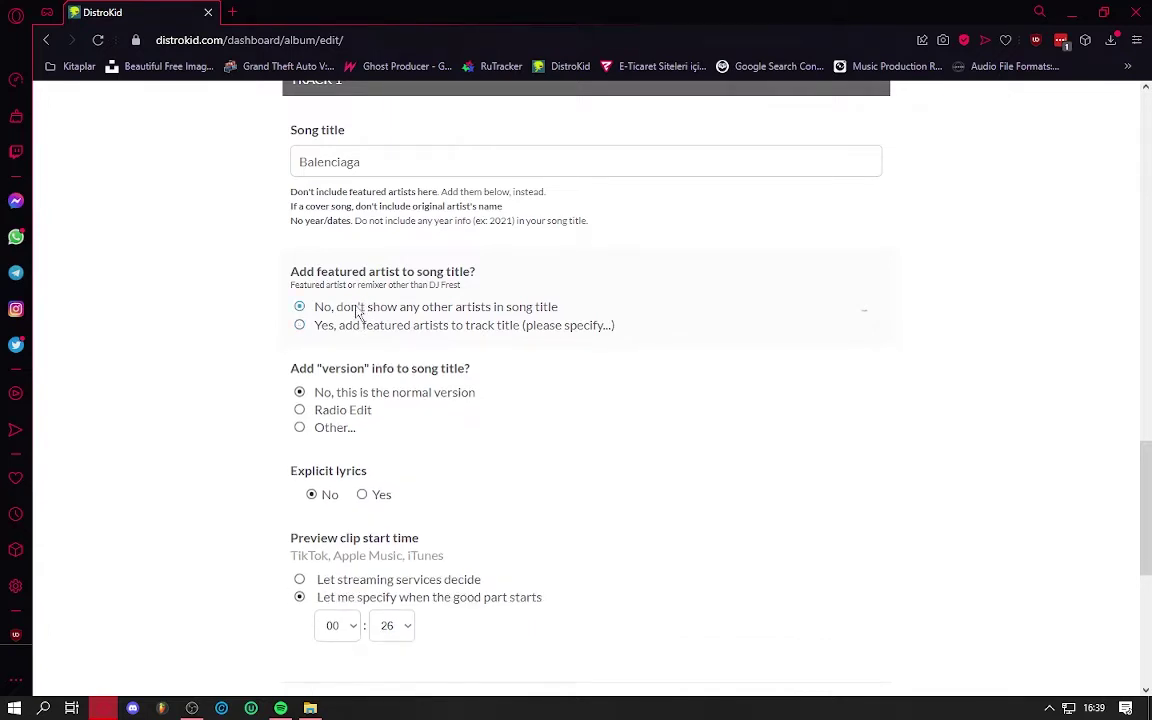
{"action": "left_click", "coordinate": [351, 421]}
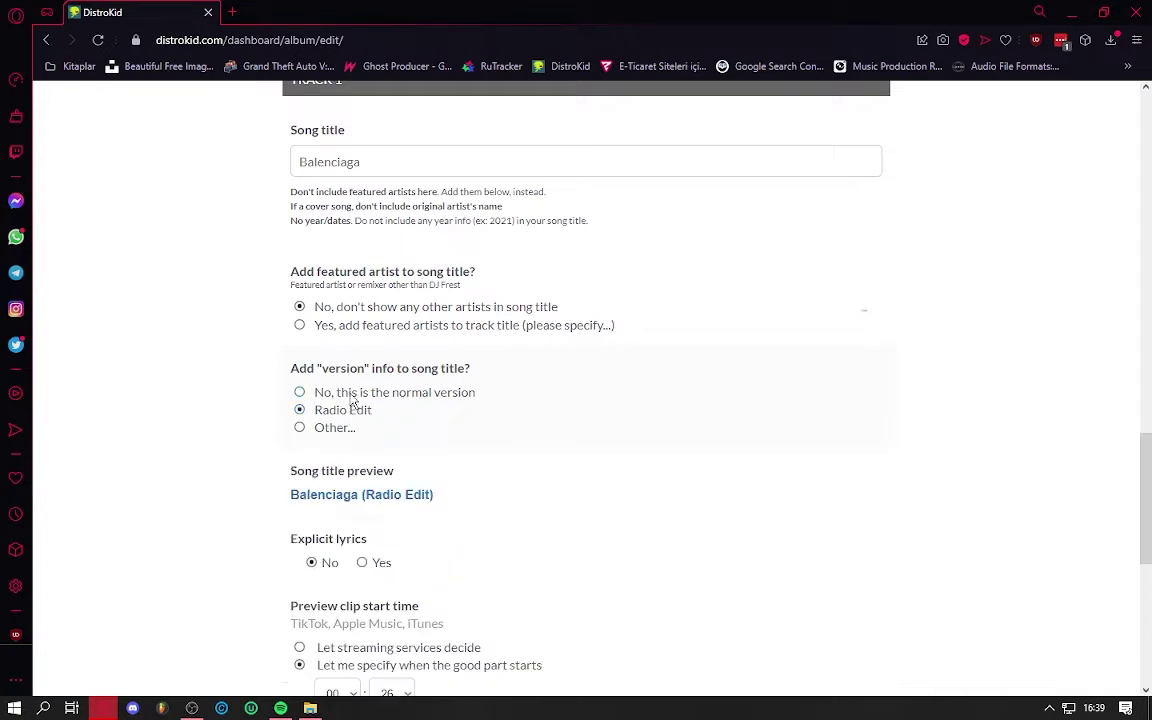
{"action": "left_click", "coordinate": [351, 394]}
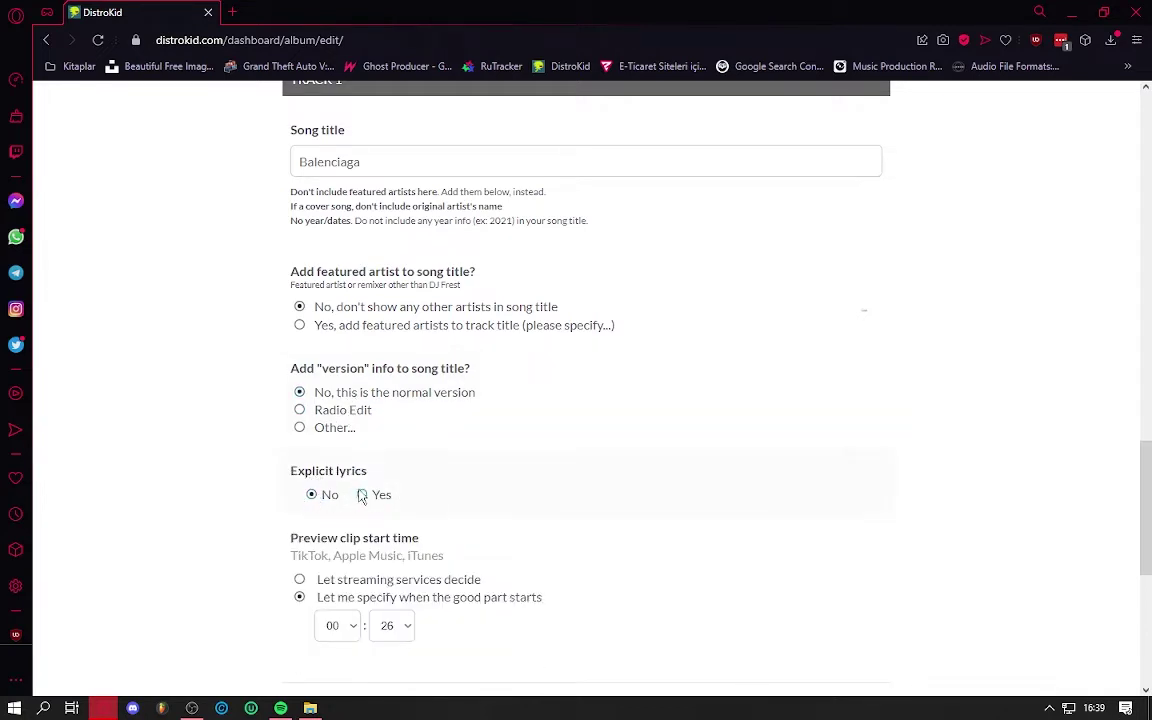
Scroll up and down through the rest of the Balenciaga edit form to review it
{"action": "scroll", "coordinate": [420, 465], "scroll_direction": "down", "scroll_amount": 2}
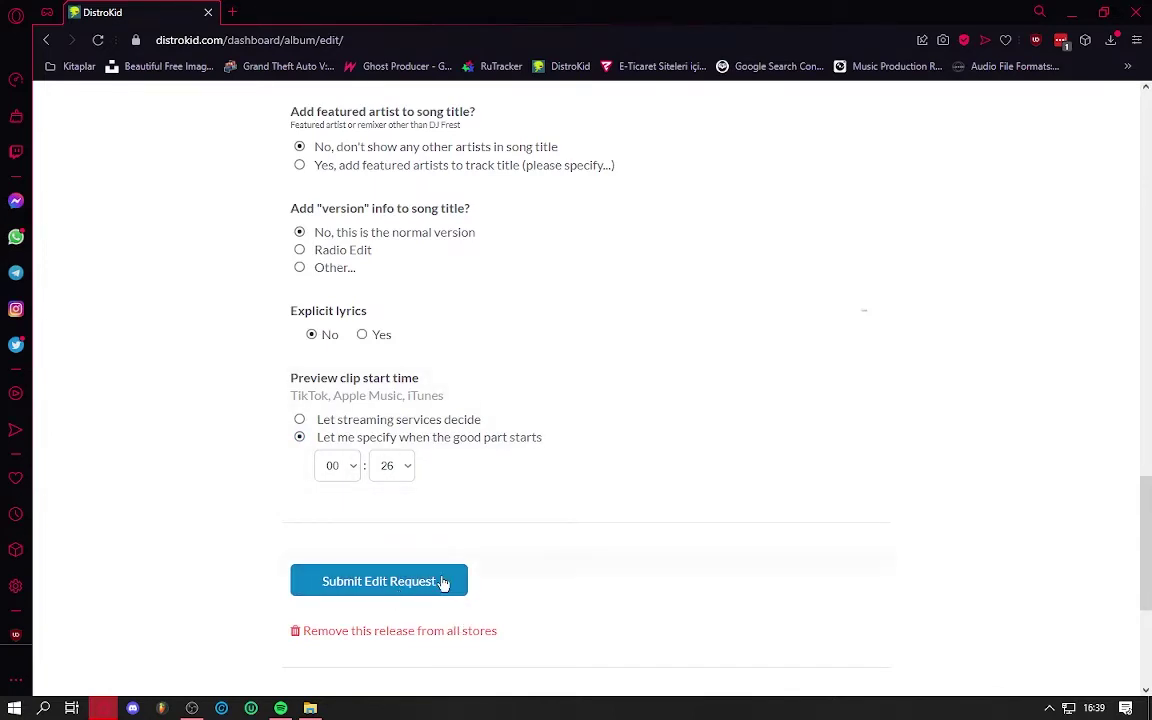
{"action": "scroll", "coordinate": [479, 373], "scroll_direction": "up", "scroll_amount": 10}
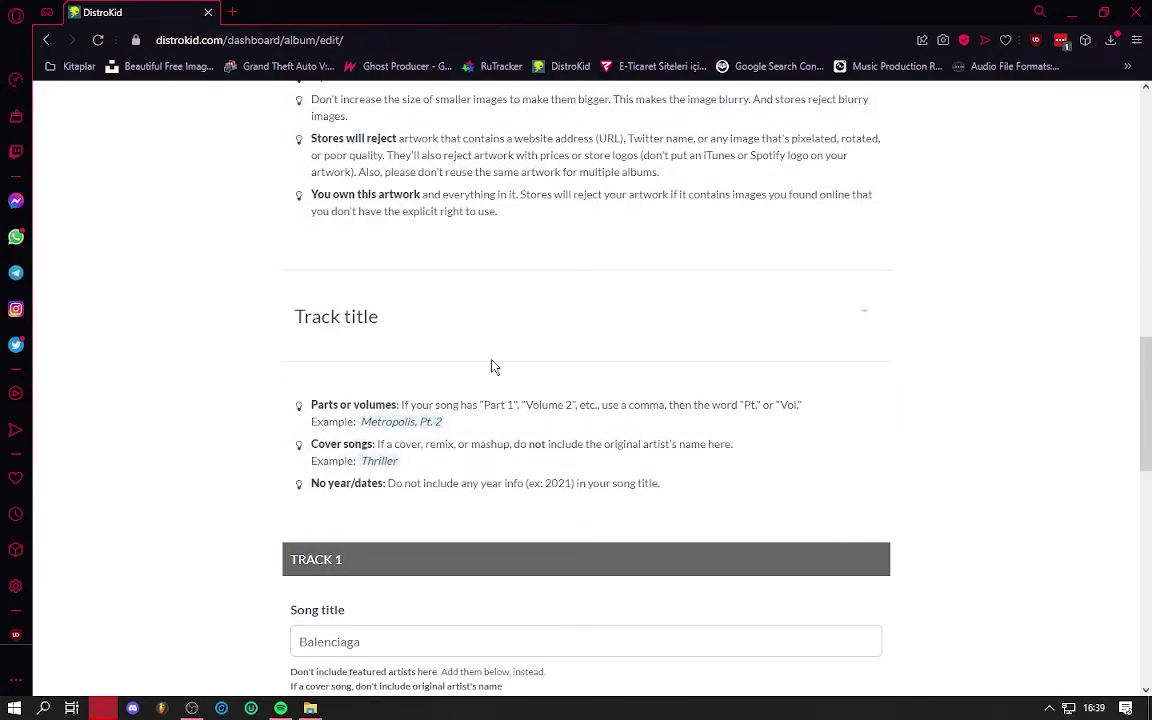
{"action": "scroll", "coordinate": [497, 360], "scroll_direction": "up", "scroll_amount": 3}
{"action": "scroll", "coordinate": [504, 350], "scroll_direction": "down", "scroll_amount": 3}
{"action": "scroll", "coordinate": [508, 347], "scroll_direction": "down", "scroll_amount": 5}
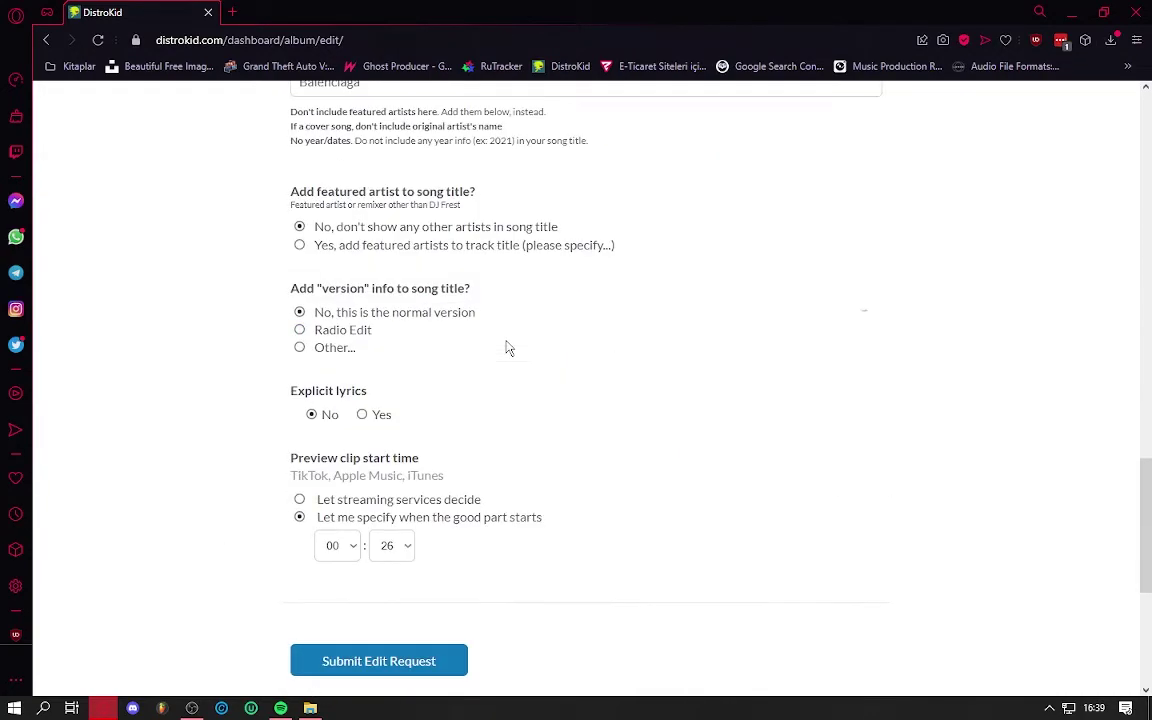
{"action": "scroll", "coordinate": [508, 345], "scroll_direction": "down", "scroll_amount": 4}
{"action": "scroll", "coordinate": [512, 340], "scroll_direction": "up", "scroll_amount": 2}
{"action": "scroll", "coordinate": [516, 336], "scroll_direction": "up", "scroll_amount": 5}
{"action": "scroll", "coordinate": [519, 336], "scroll_direction": "up", "scroll_amount": 5}
{"action": "scroll", "coordinate": [520, 340], "scroll_direction": "down", "scroll_amount": 10}
{"action": "scroll", "coordinate": [522, 345], "scroll_direction": "down", "scroll_amount": 8}
{"action": "scroll", "coordinate": [450, 346], "scroll_direction": "down", "scroll_amount": 3}
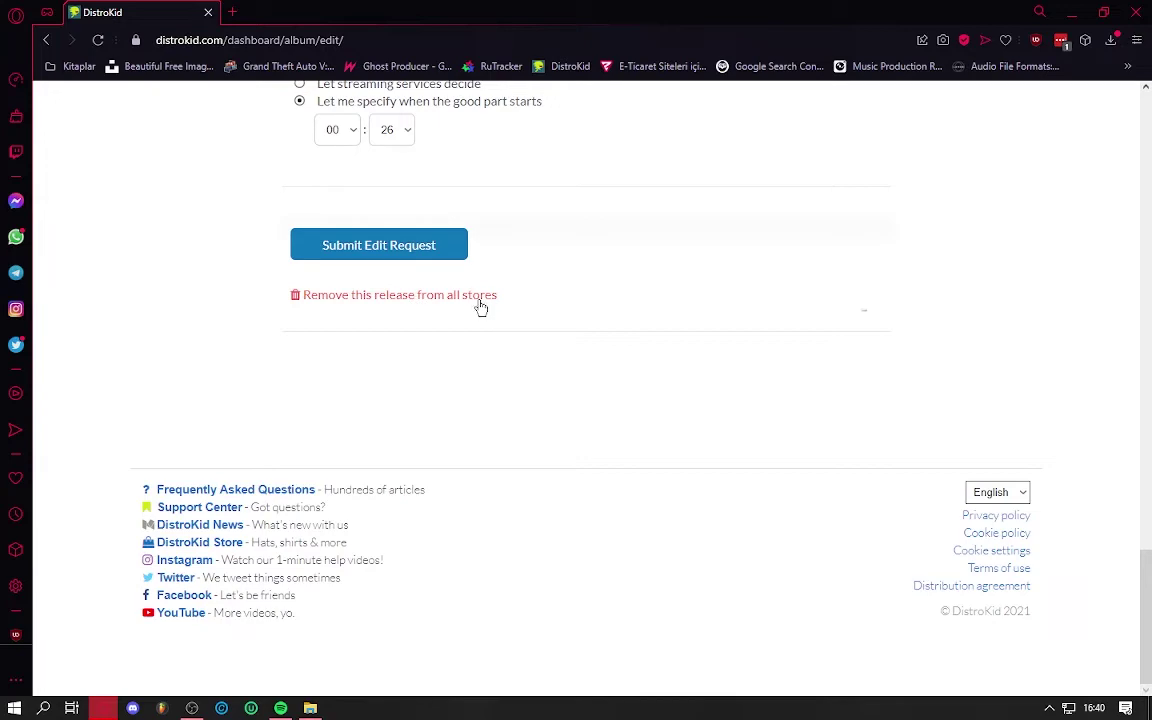
{"action": "scroll", "coordinate": [480, 305], "scroll_direction": "up", "scroll_amount": 6}
{"action": "scroll", "coordinate": [494, 296], "scroll_direction": "down", "scroll_amount": 3}
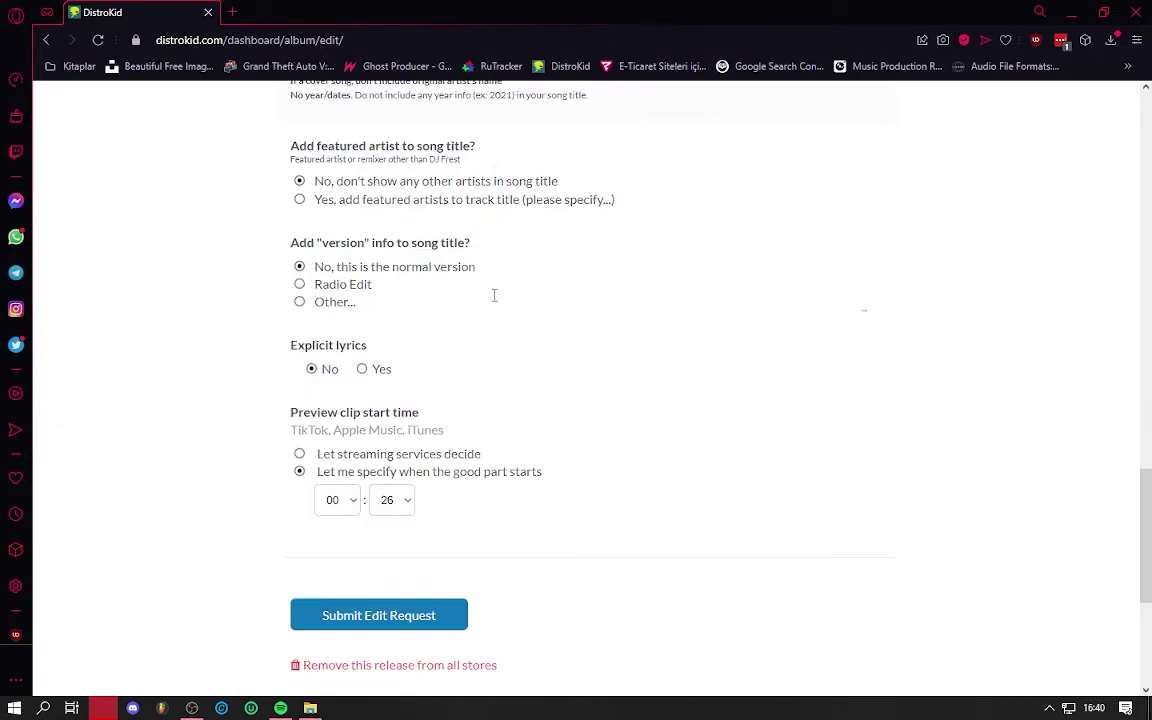
{"action": "scroll", "coordinate": [494, 303], "scroll_direction": "down", "scroll_amount": 2}
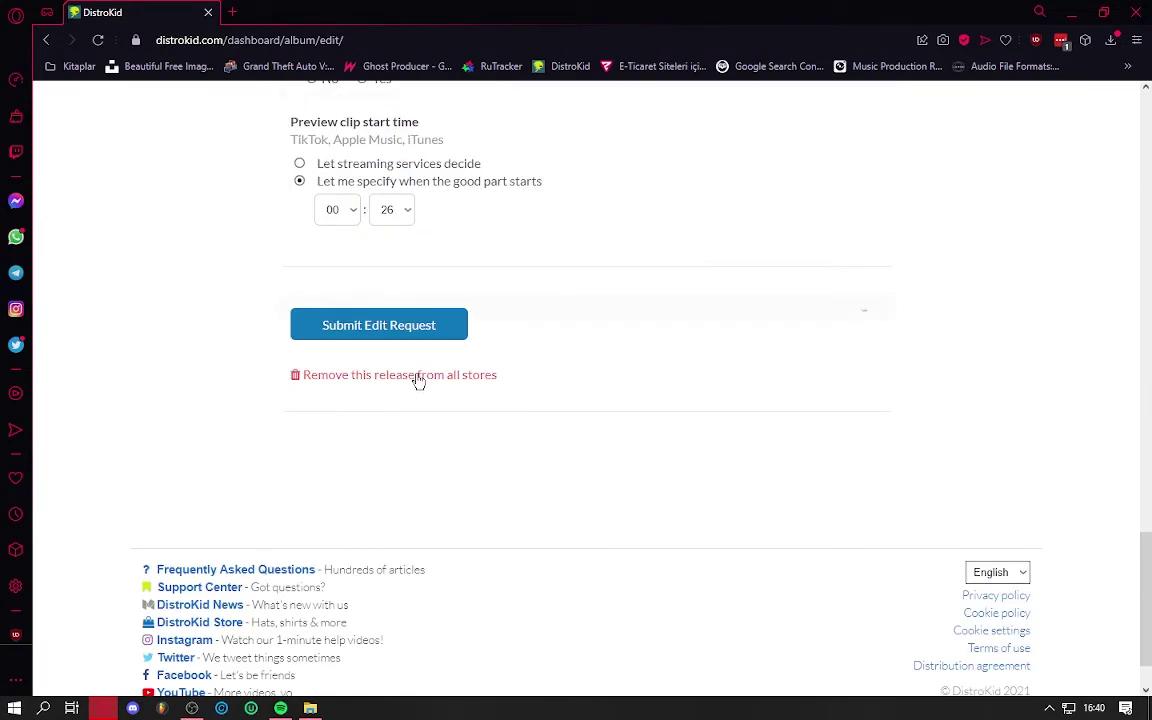
{"action": "scroll", "coordinate": [418, 378], "scroll_direction": "up", "scroll_amount": 10}
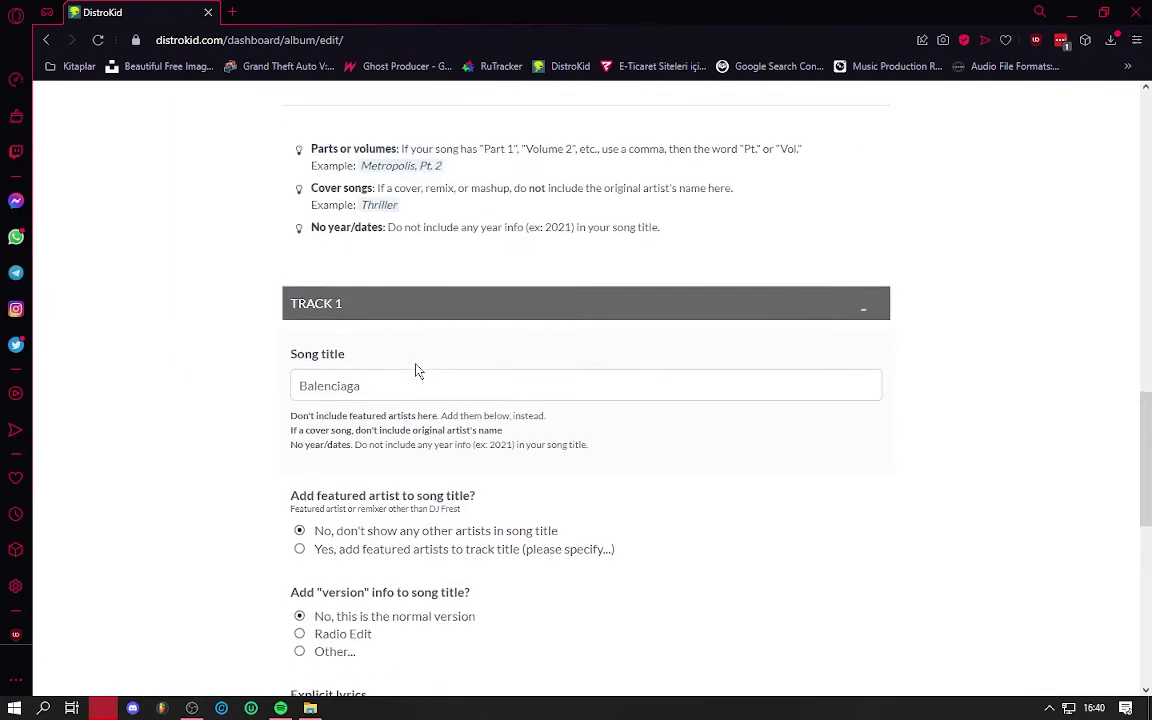
{"action": "scroll", "coordinate": [420, 372], "scroll_direction": "up", "scroll_amount": 2}
{"action": "scroll", "coordinate": [424, 366], "scroll_direction": "up", "scroll_amount": 5}
{"action": "scroll", "coordinate": [424, 366], "scroll_direction": "down", "scroll_amount": 8}
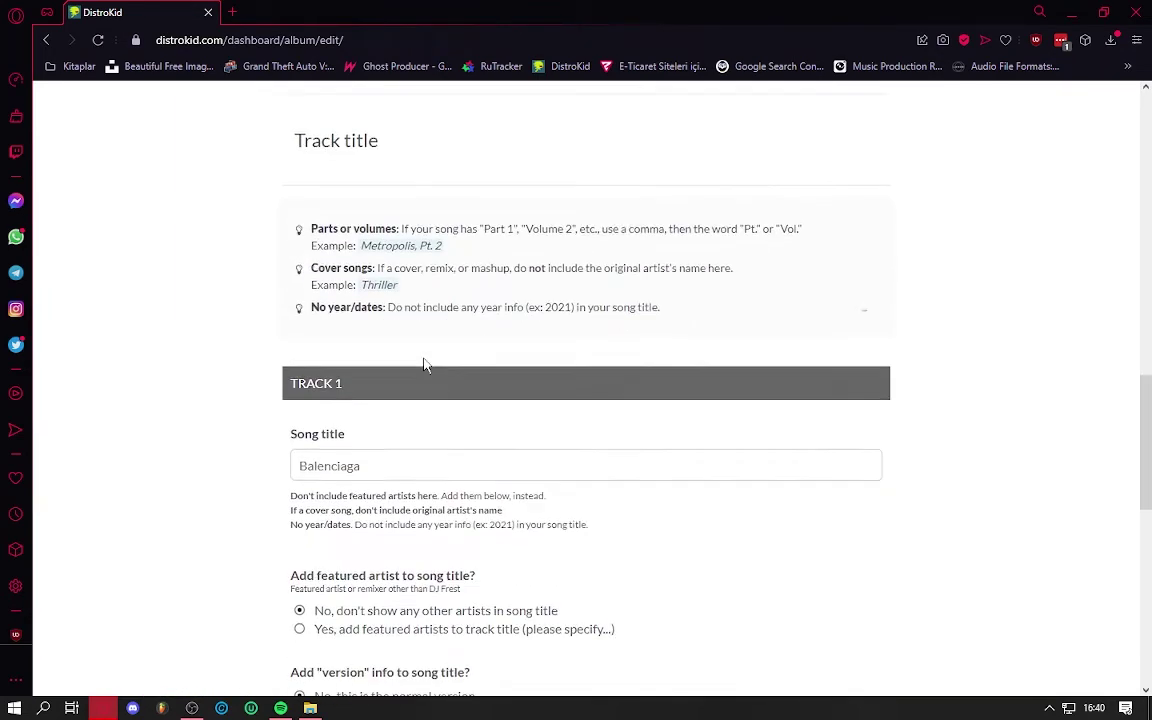
{"action": "scroll", "coordinate": [425, 364], "scroll_direction": "down", "scroll_amount": 9}
{"action": "scroll", "coordinate": [520, 363], "scroll_direction": "up", "scroll_amount": 8}
{"action": "scroll", "coordinate": [530, 345], "scroll_direction": "up", "scroll_amount": 5}
{"action": "scroll", "coordinate": [666, 398], "scroll_direction": "up", "scroll_amount": 1}
{"action": "scroll", "coordinate": [697, 432], "scroll_direction": "up", "scroll_amount": 6}
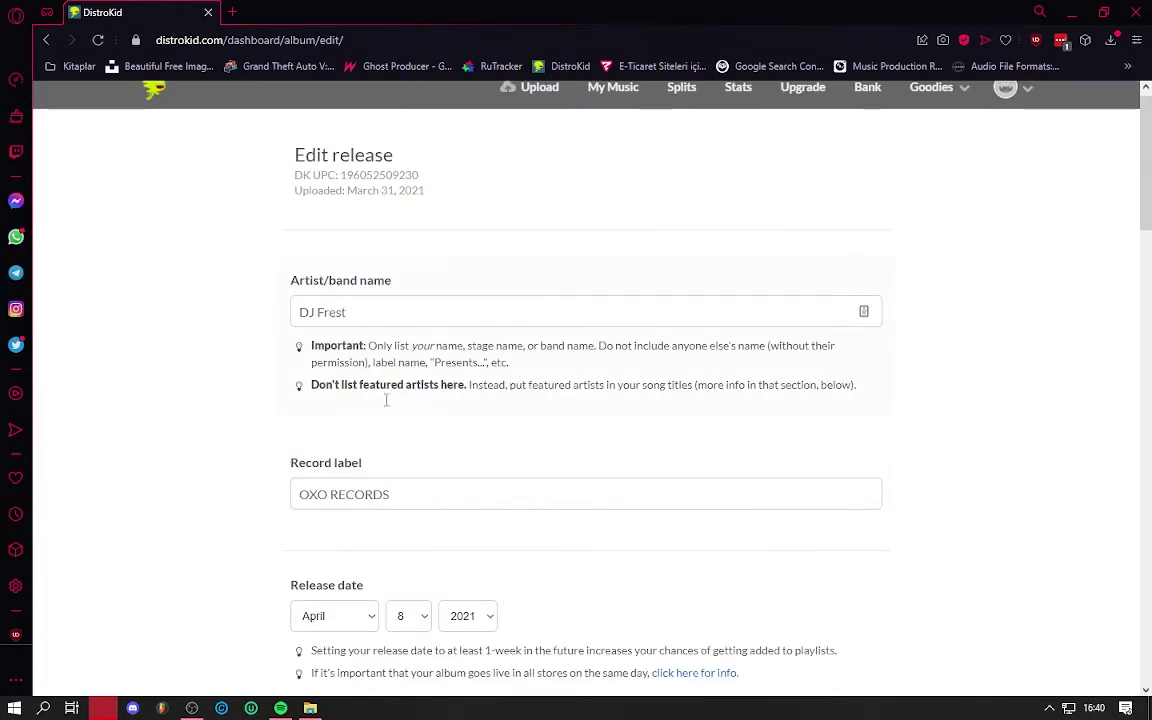
{"action": "scroll", "coordinate": [480, 560], "scroll_direction": "down", "scroll_amount": 2}
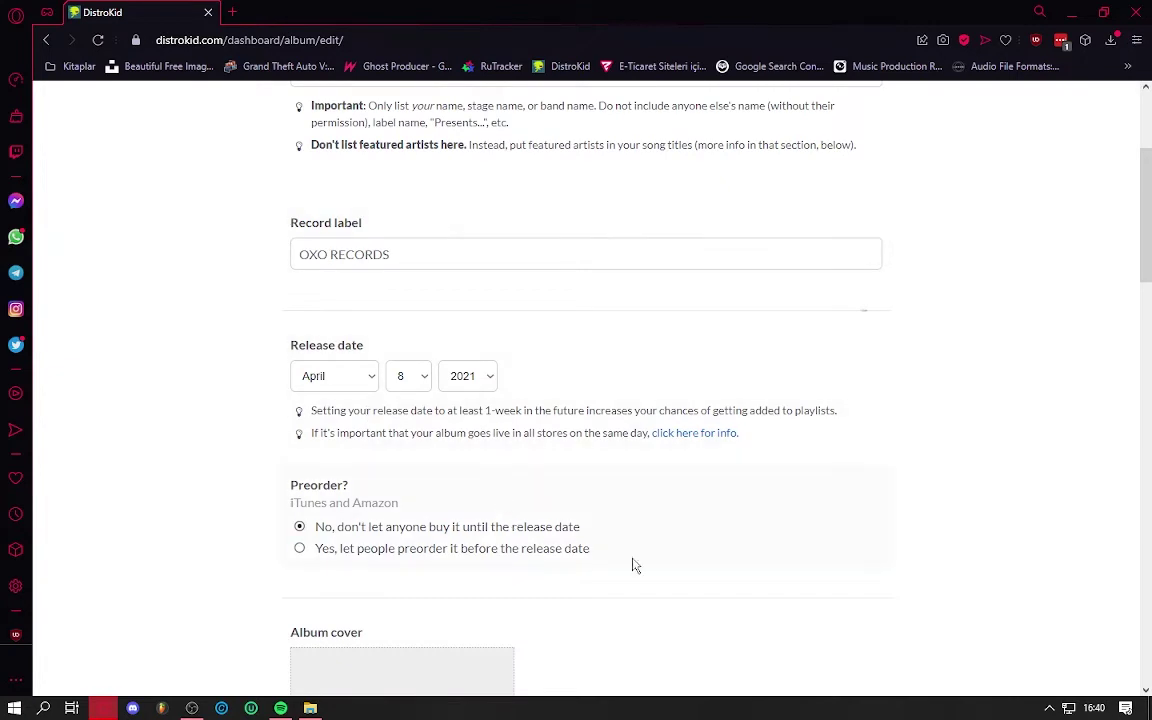
Highlight the release date and preorder text, then go to the Upload page for a new release
{"action": "left_click_drag", "start_coordinate": [632, 566], "coordinate": [249, 391]}
{"action": "left_click", "coordinate": [556, 478]}
{"action": "scroll", "coordinate": [533, 293], "scroll_direction": "up", "scroll_amount": 3}
{"action": "left_click", "coordinate": [530, 105]}
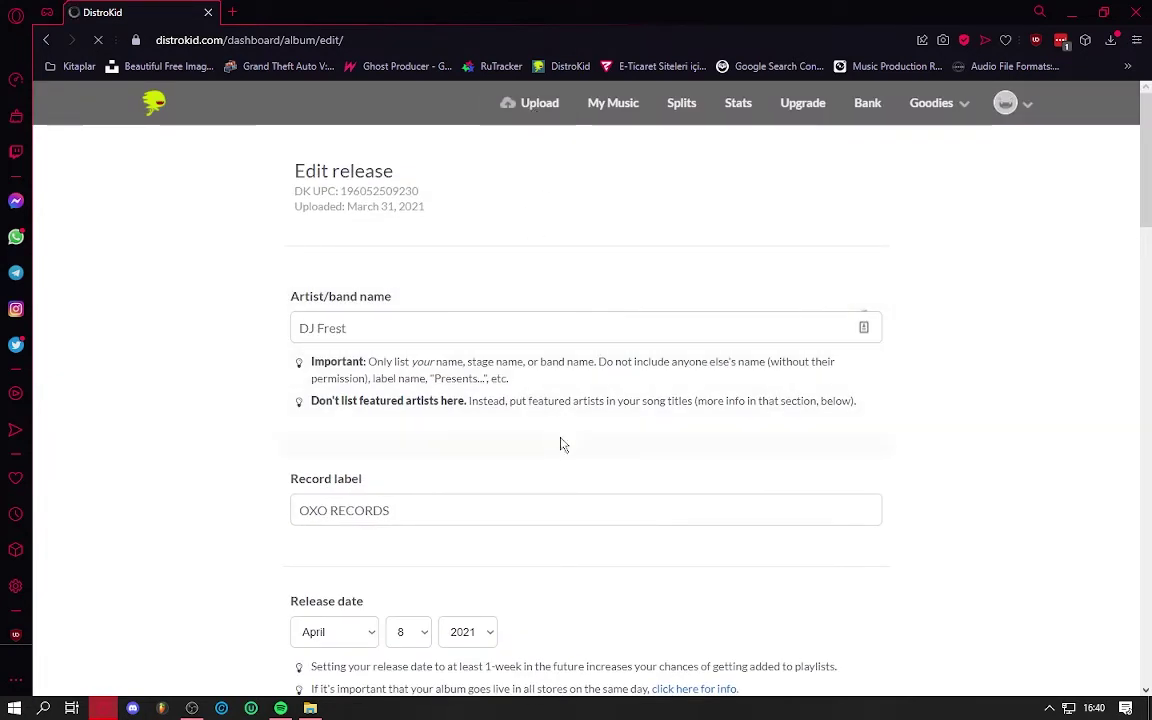
Change the upload form's release date from October to November 13
{"action": "scroll", "coordinate": [458, 368], "scroll_direction": "down", "scroll_amount": 3}
{"action": "scroll", "coordinate": [458, 370], "scroll_direction": "down", "scroll_amount": 2}
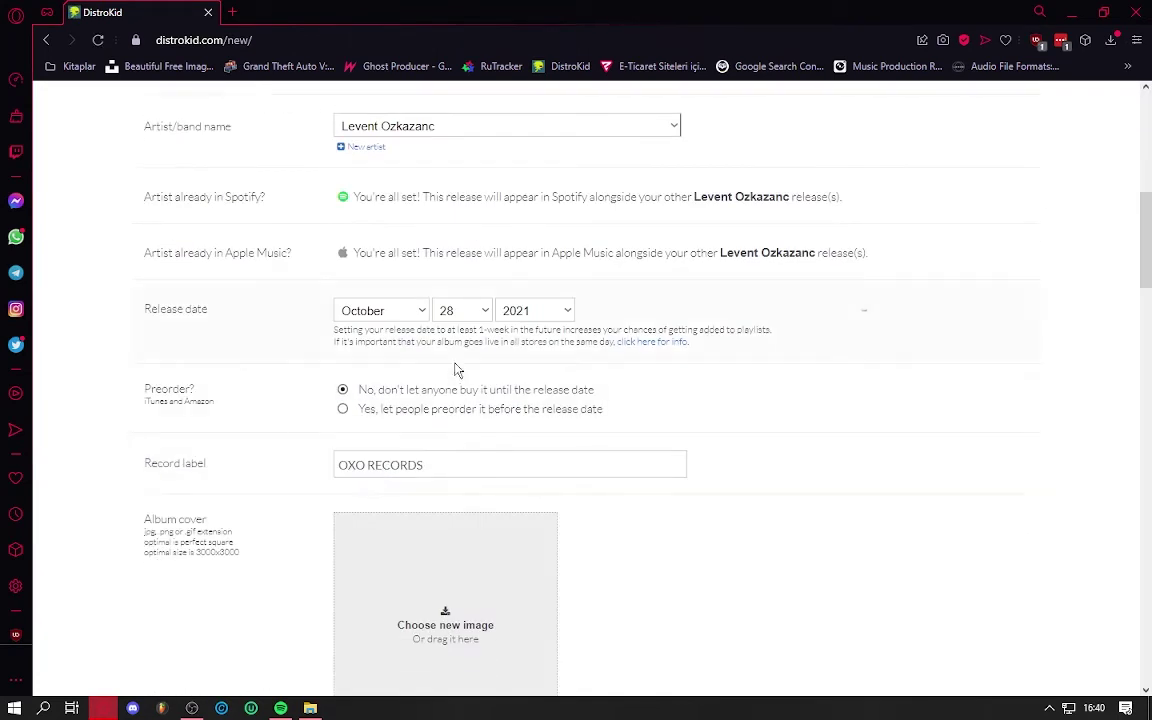
{"action": "left_click", "coordinate": [483, 310]}
{"action": "scroll", "coordinate": [447, 365], "scroll_direction": "down", "scroll_amount": 1}
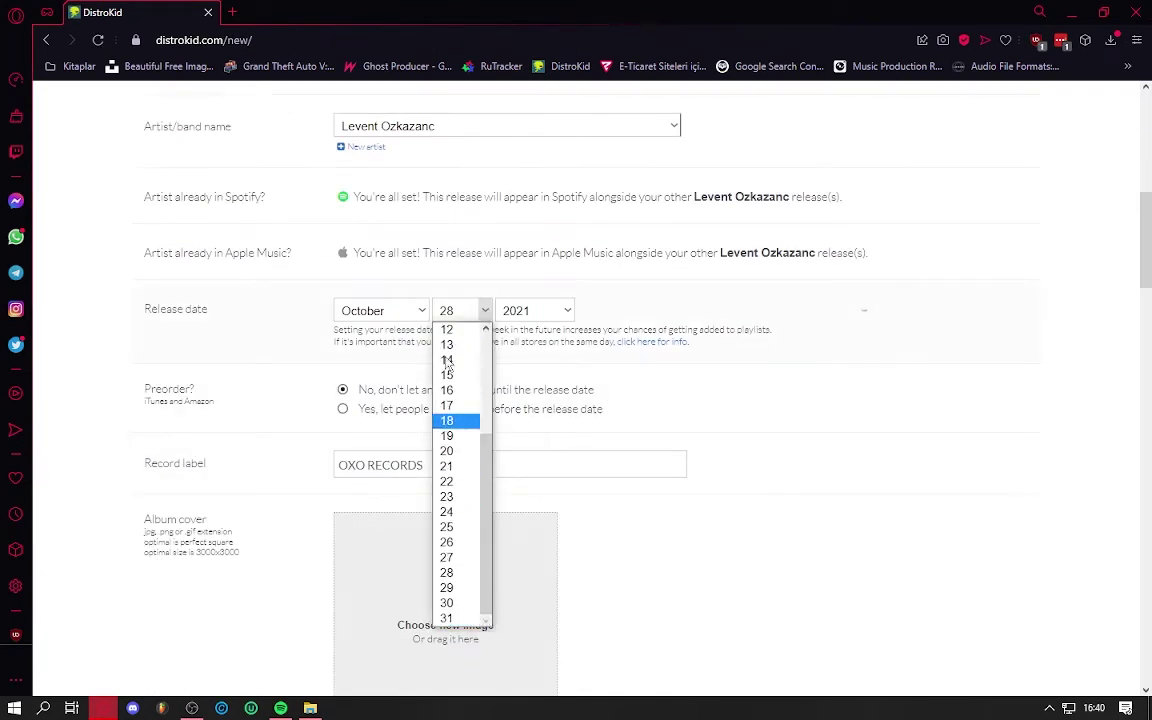
{"action": "left_click", "coordinate": [390, 311]}
{"action": "left_click", "coordinate": [370, 475]}
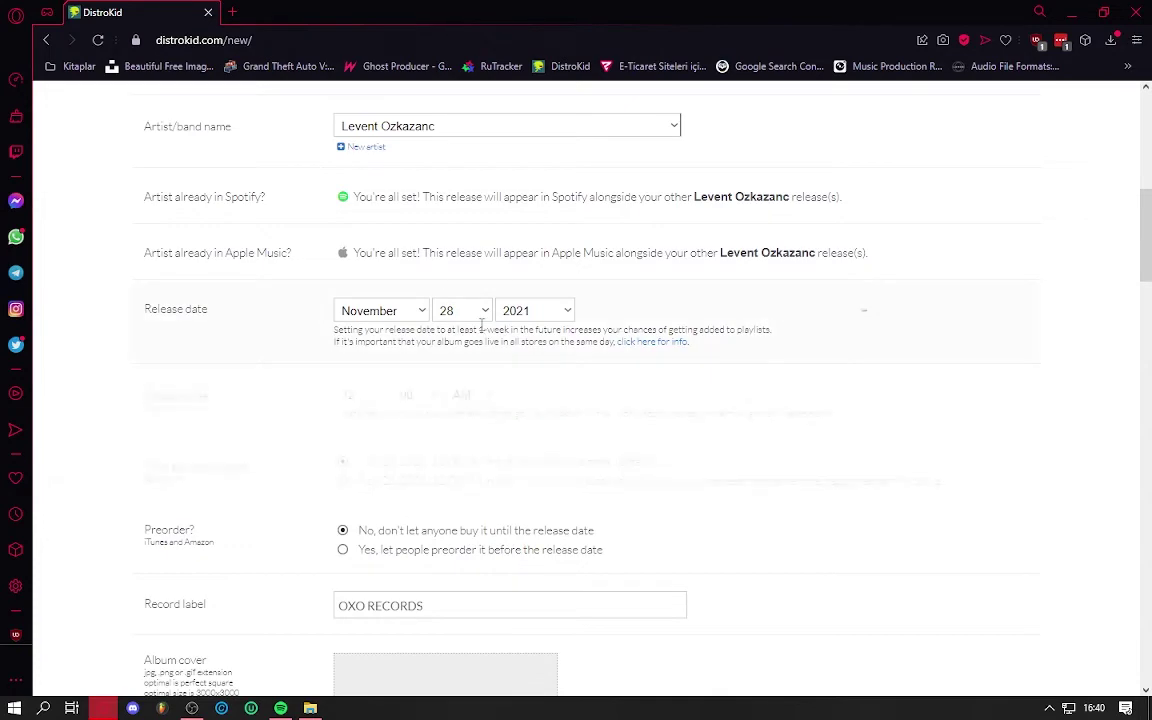
{"action": "left_click", "coordinate": [483, 310]}
{"action": "left_click", "coordinate": [455, 388]}
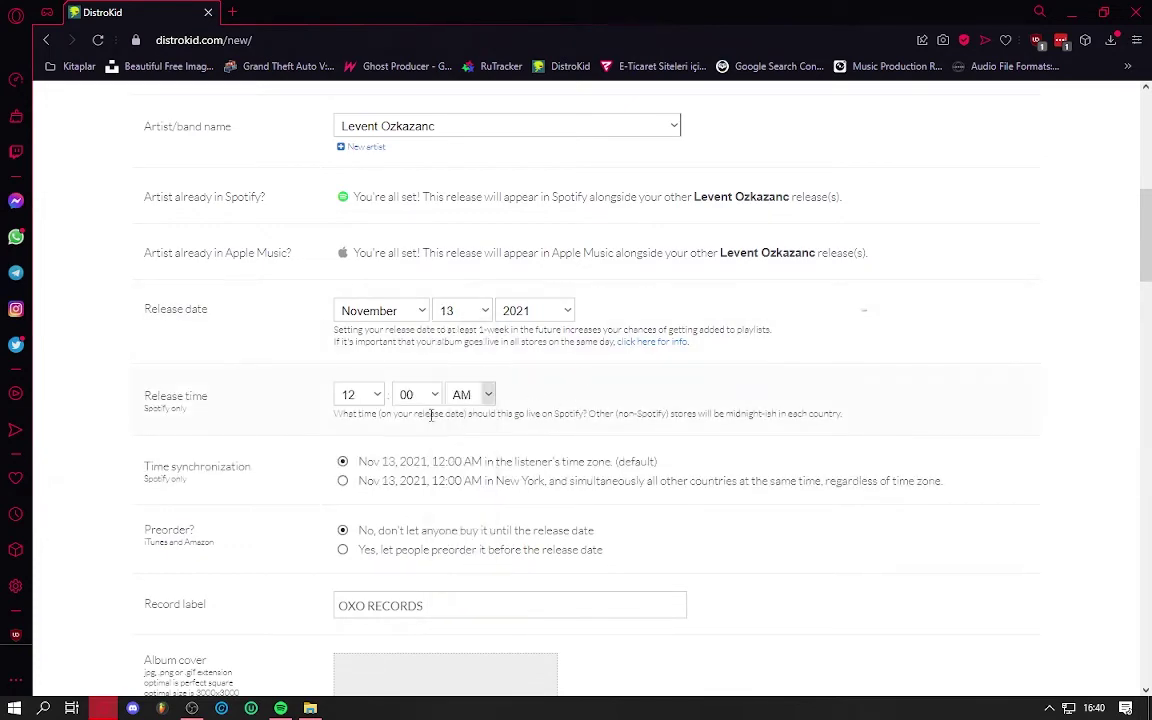
{"action": "scroll", "coordinate": [745, 525], "scroll_direction": "up", "scroll_amount": 5}
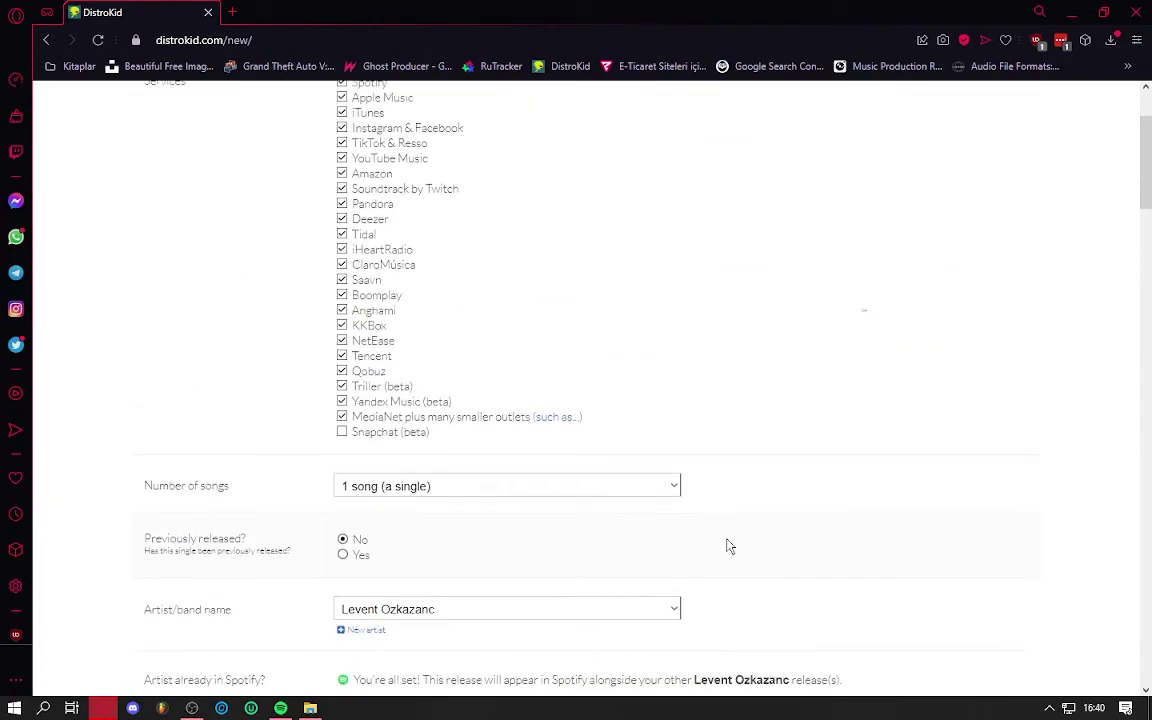
{"action": "scroll", "coordinate": [728, 545], "scroll_direction": "up", "scroll_amount": 2}
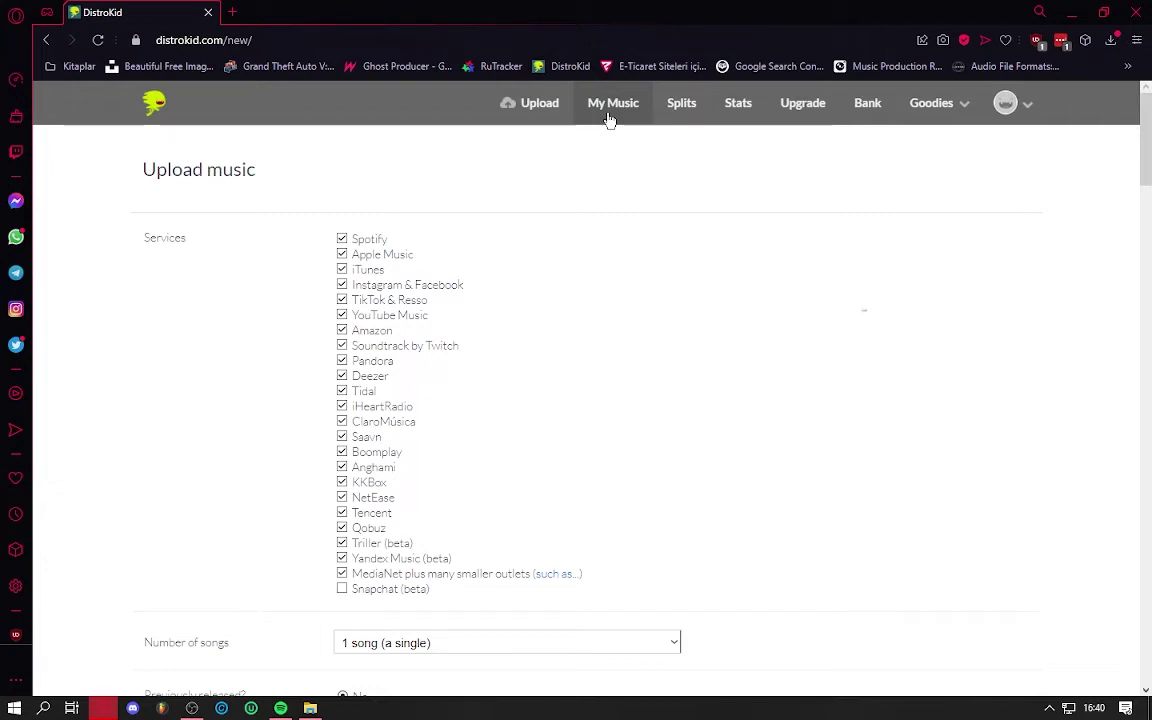
Open Öbür Yarım from My Music, enter its Edit release form and open the release month list
{"action": "left_click", "coordinate": [600, 104]}
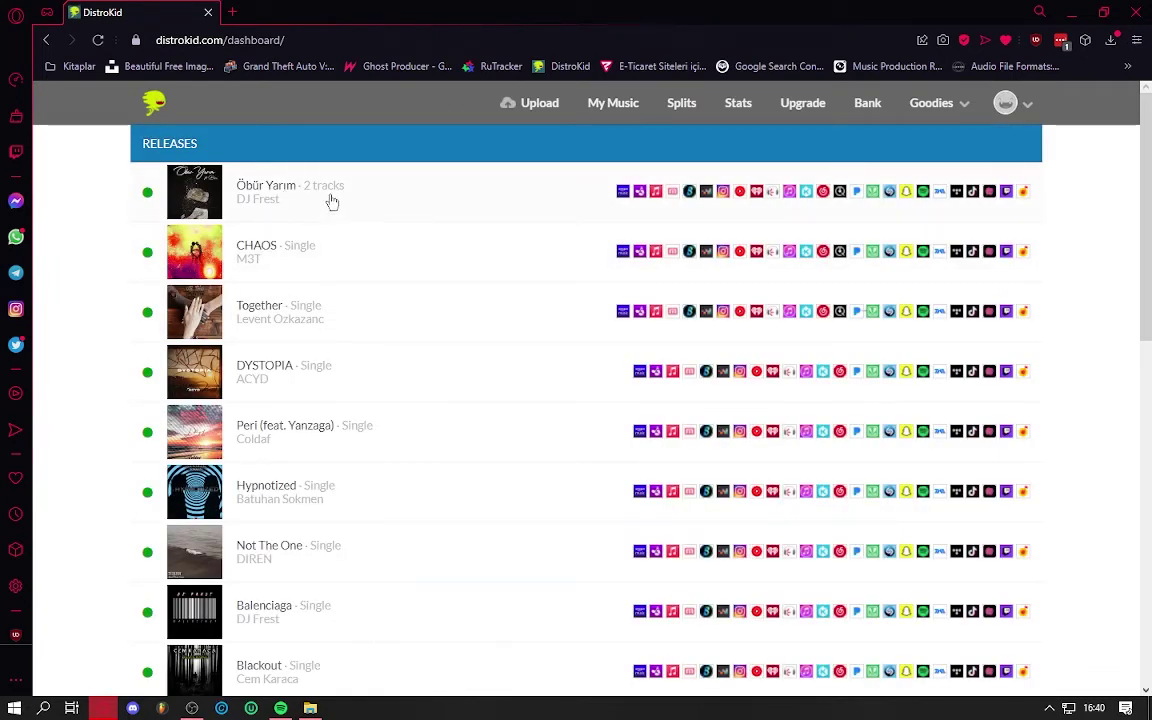
{"action": "left_click", "coordinate": [268, 182]}
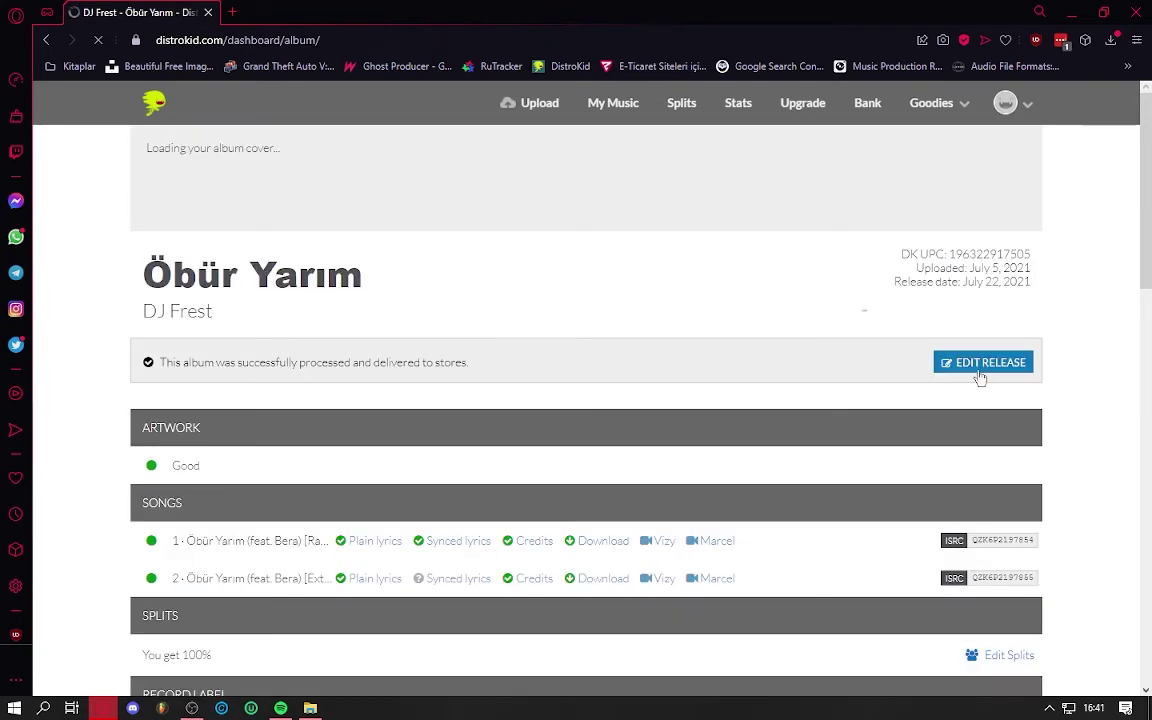
{"action": "left_click", "coordinate": [982, 362]}
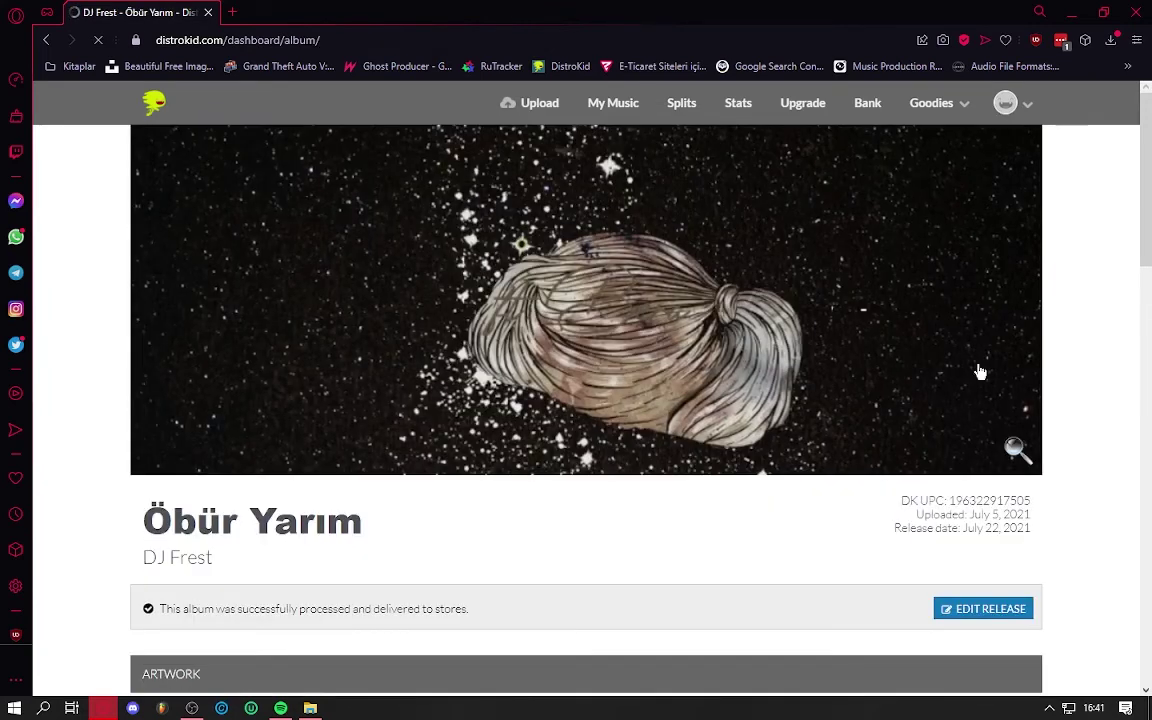
{"action": "scroll", "coordinate": [463, 417], "scroll_direction": "down", "scroll_amount": 5}
{"action": "left_click", "coordinate": [390, 205]}
{"action": "left_click", "coordinate": [372, 210]}
Set the Öbür Yarım release date to November 26
{"action": "left_click", "coordinate": [328, 373]}
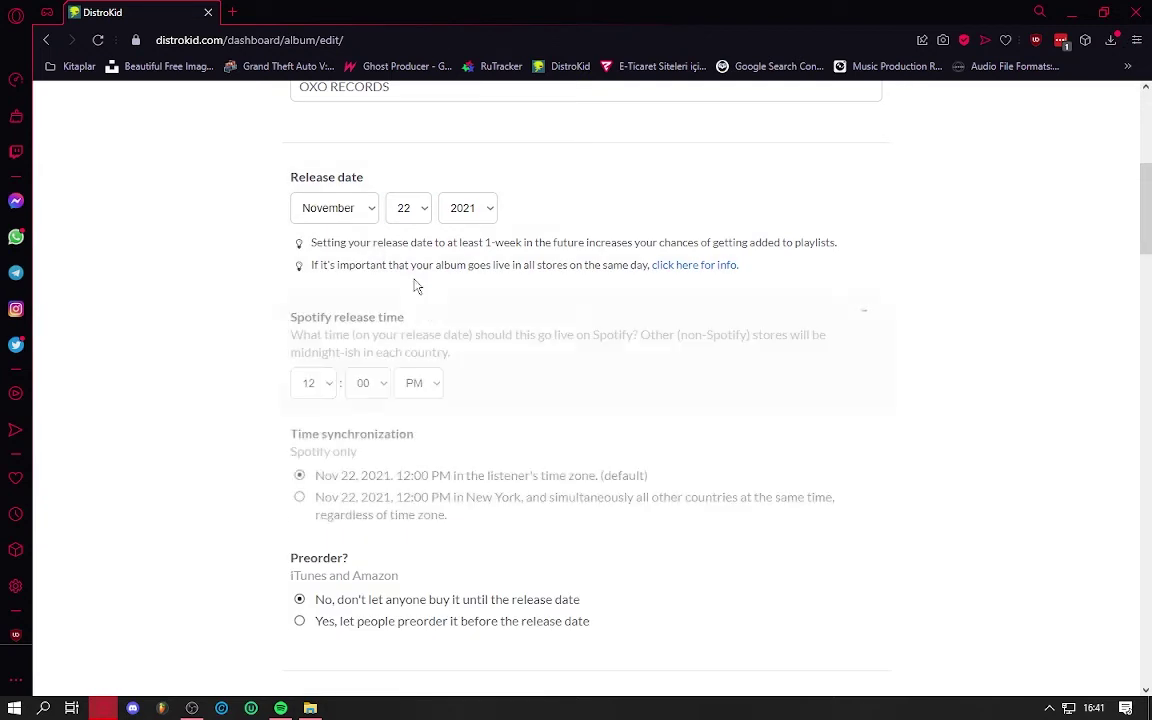
{"action": "left_click", "coordinate": [408, 208]}
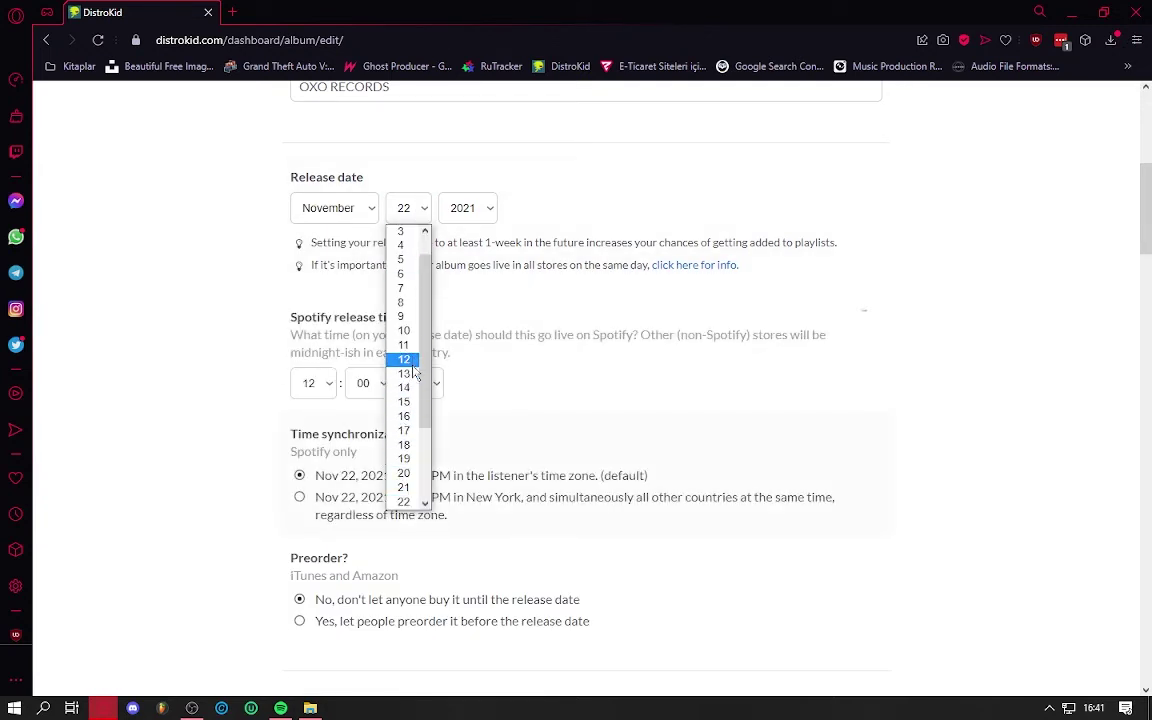
{"action": "scroll", "coordinate": [408, 440], "scroll_direction": "down", "scroll_amount": 3}
{"action": "left_click", "coordinate": [405, 445]}
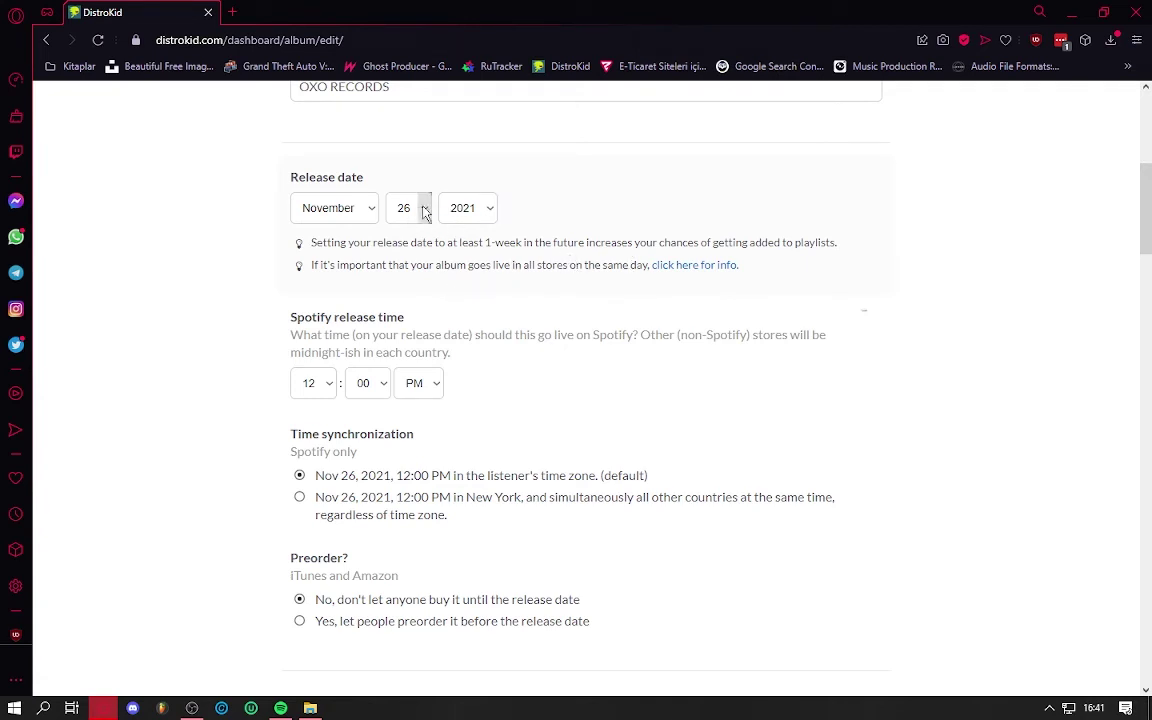
Scroll down through the track fields and back up to the top
{"action": "scroll", "coordinate": [652, 280], "scroll_direction": "down", "scroll_amount": 1}
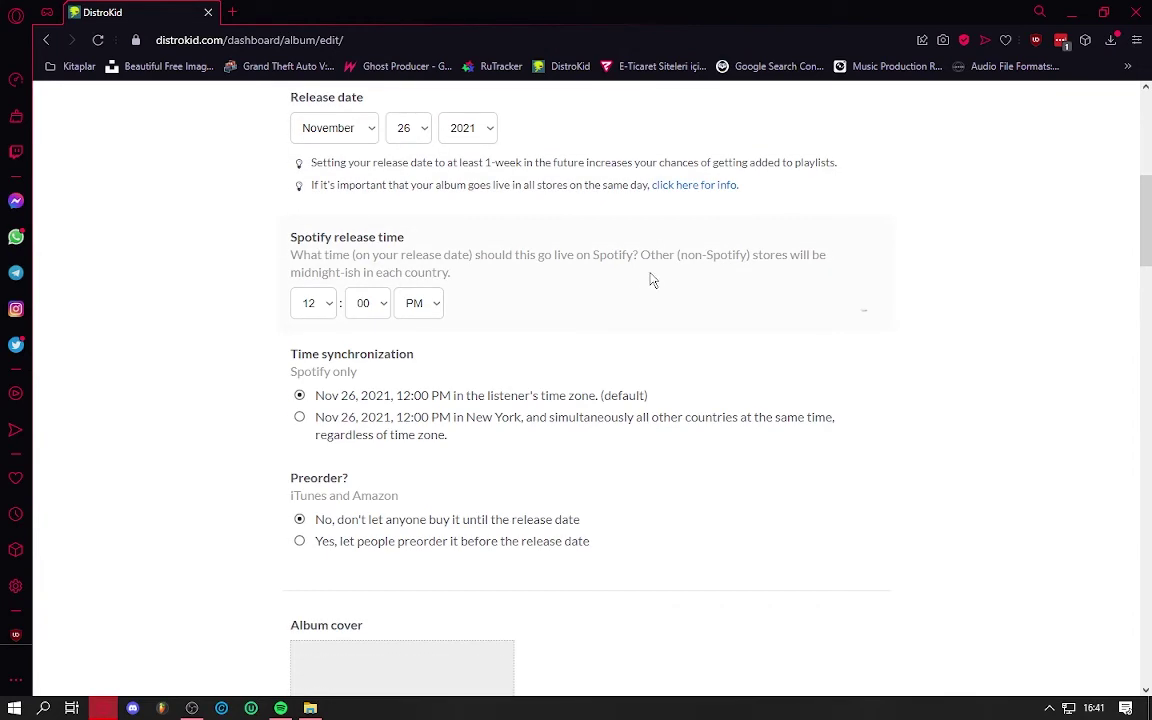
{"action": "scroll", "coordinate": [652, 274], "scroll_direction": "down", "scroll_amount": 5}
{"action": "scroll", "coordinate": [653, 268], "scroll_direction": "up", "scroll_amount": 5}
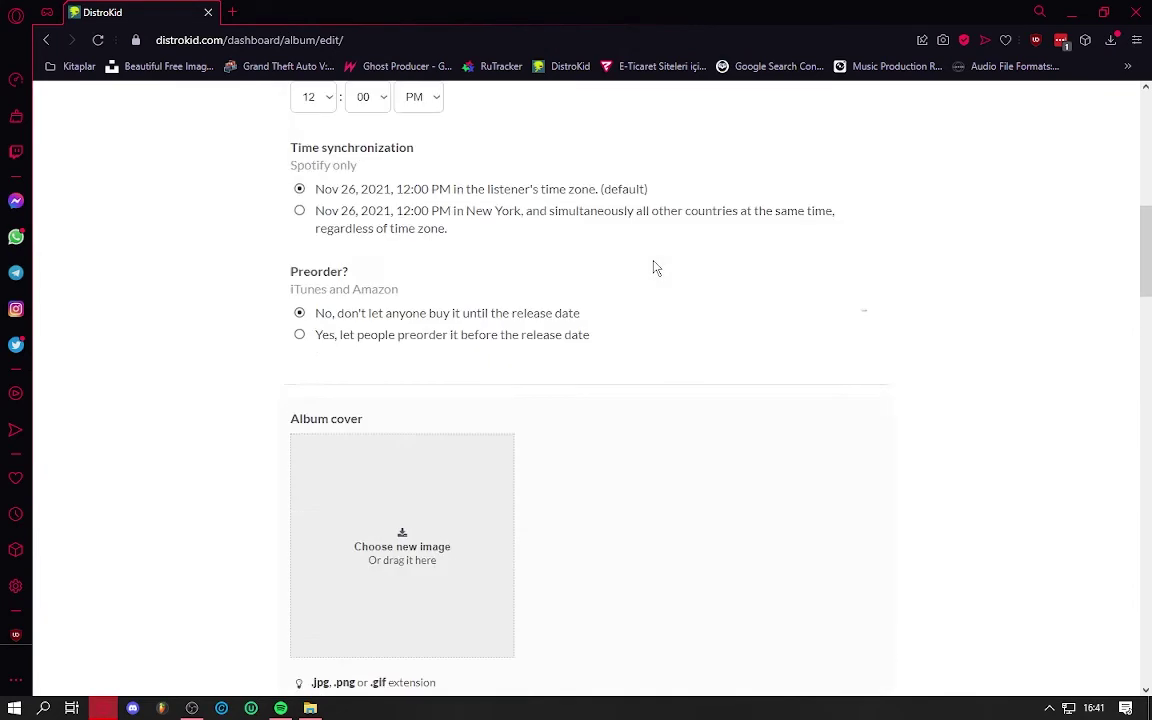
{"action": "scroll", "coordinate": [440, 305], "scroll_direction": "up", "scroll_amount": 2}
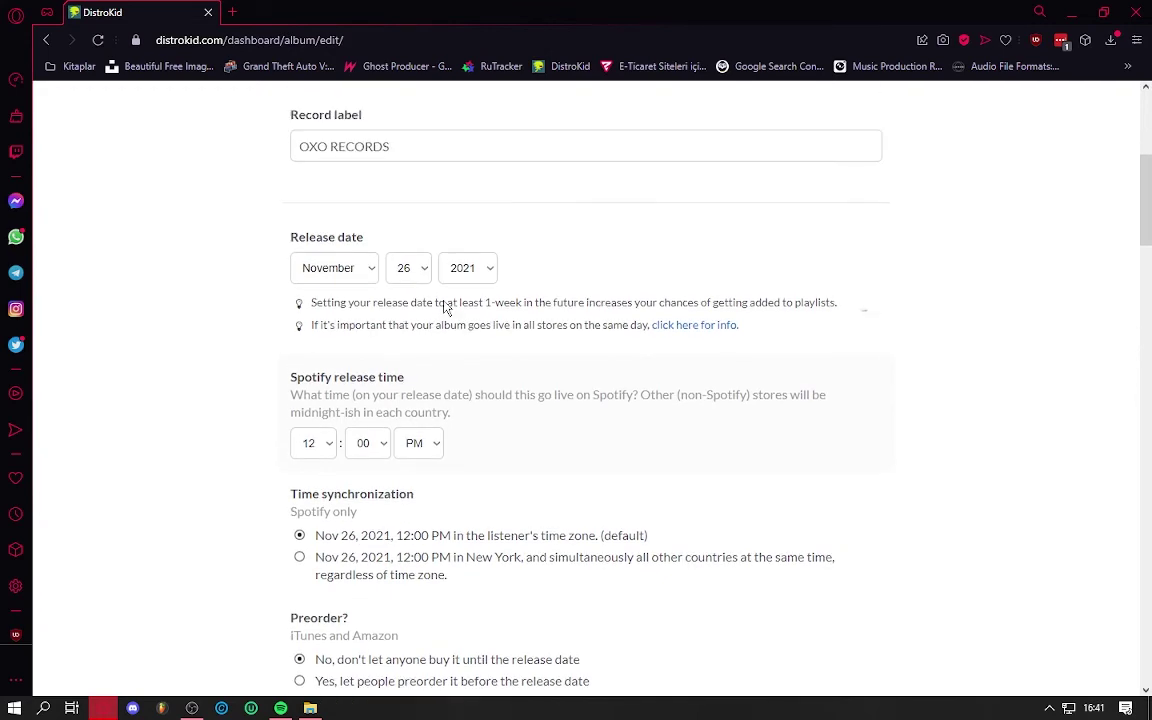
{"action": "scroll", "coordinate": [500, 288], "scroll_direction": "down", "scroll_amount": 6}
{"action": "scroll", "coordinate": [506, 291], "scroll_direction": "down", "scroll_amount": 5}
{"action": "scroll", "coordinate": [506, 291], "scroll_direction": "down", "scroll_amount": 3}
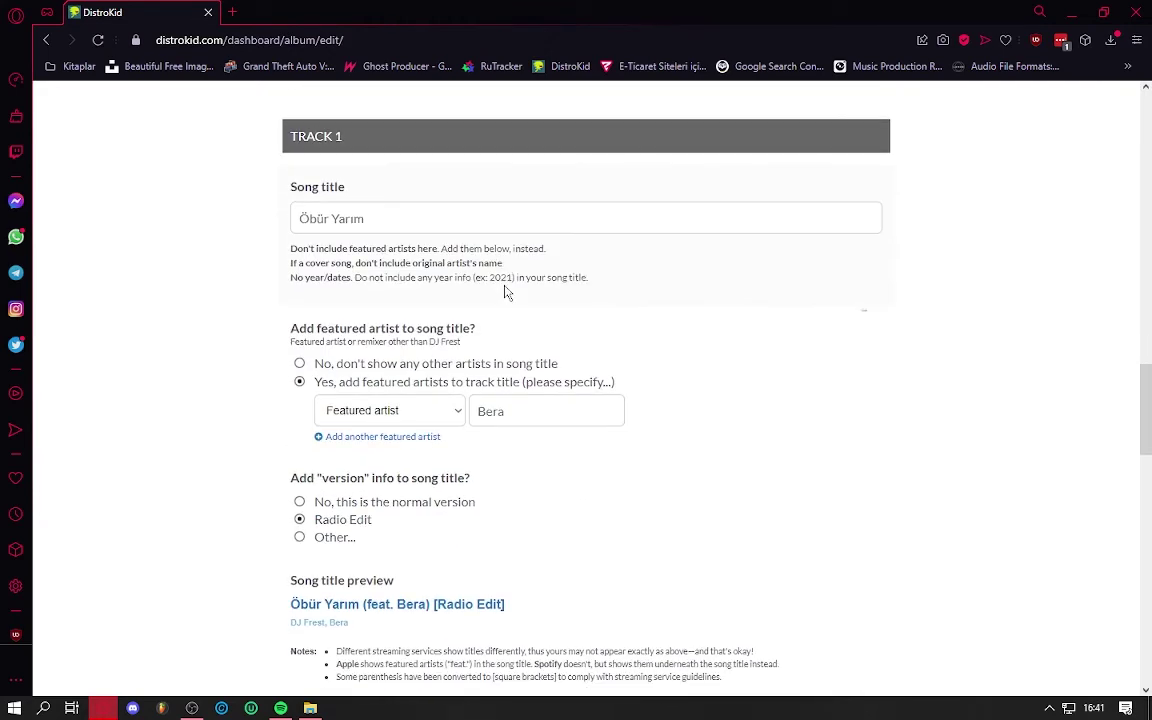
{"action": "scroll", "coordinate": [506, 291], "scroll_direction": "down", "scroll_amount": 4}
{"action": "scroll", "coordinate": [506, 291], "scroll_direction": "down", "scroll_amount": 1}
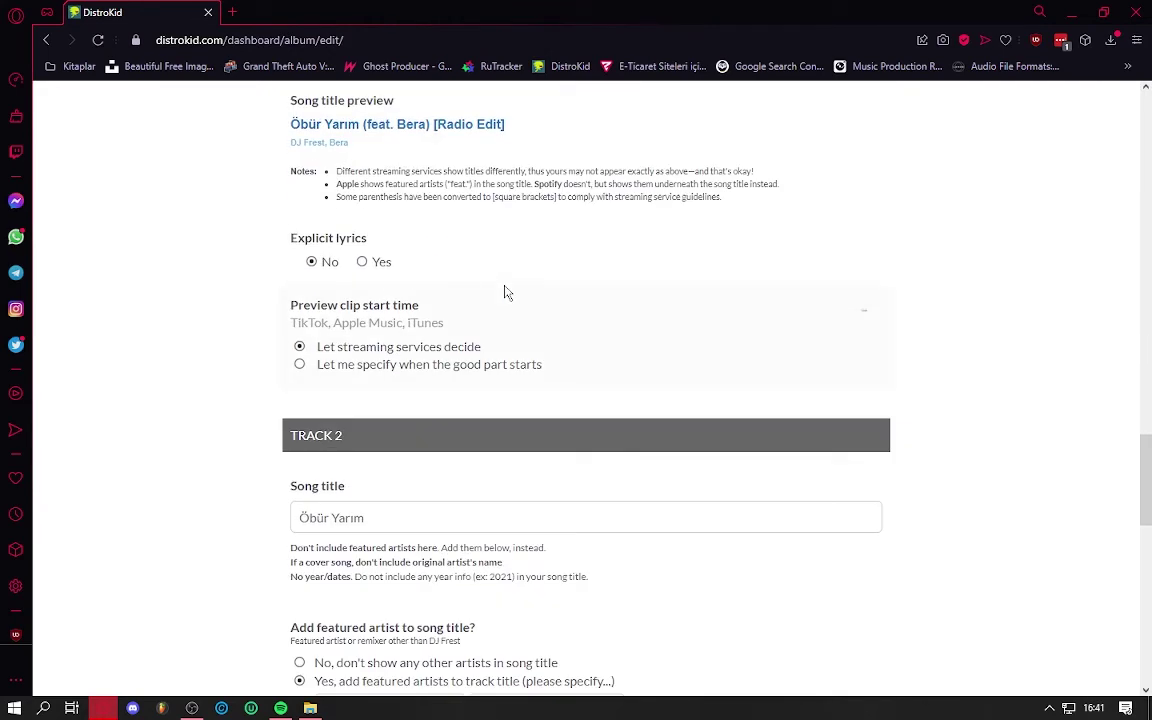
{"action": "scroll", "coordinate": [506, 291], "scroll_direction": "down", "scroll_amount": 3}
{"action": "scroll", "coordinate": [506, 291], "scroll_direction": "down", "scroll_amount": 2}
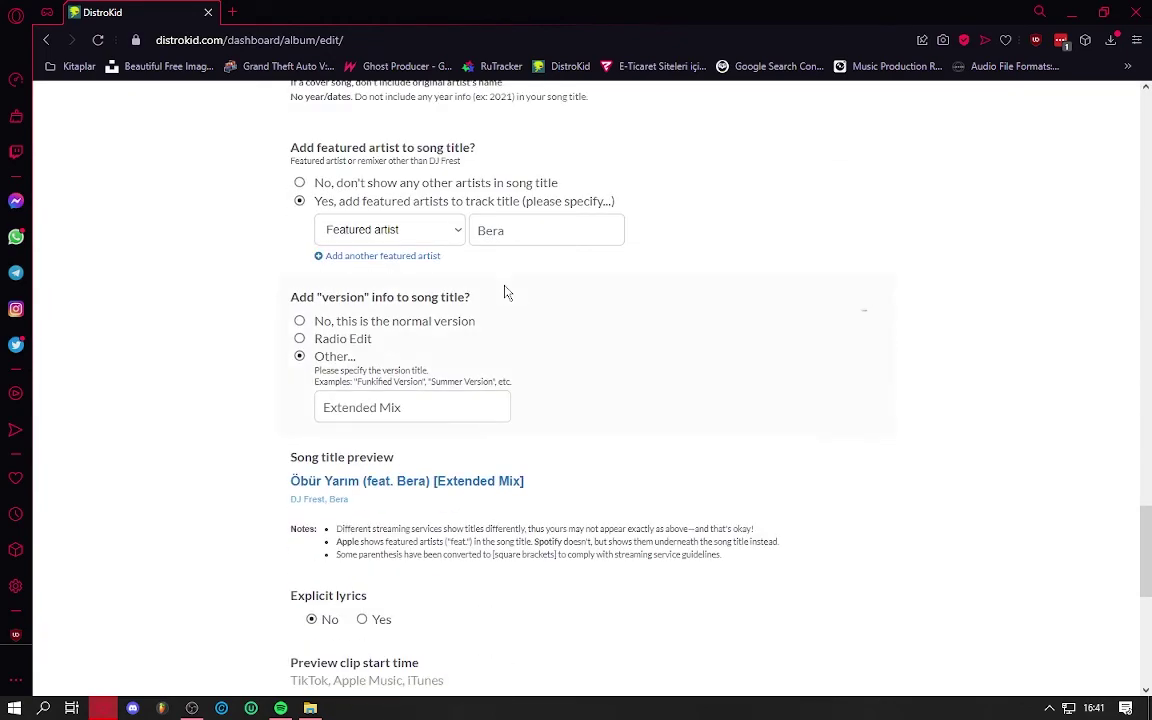
{"action": "scroll", "coordinate": [506, 291], "scroll_direction": "up", "scroll_amount": 2}
{"action": "scroll", "coordinate": [440, 270], "scroll_direction": "up", "scroll_amount": 5}
{"action": "scroll", "coordinate": [500, 300], "scroll_direction": "up", "scroll_amount": 5}
{"action": "scroll", "coordinate": [512, 320], "scroll_direction": "up", "scroll_amount": 5}
{"action": "scroll", "coordinate": [511, 318], "scroll_direction": "up", "scroll_amount": 4}
{"action": "scroll", "coordinate": [510, 315], "scroll_direction": "up", "scroll_amount": 4}
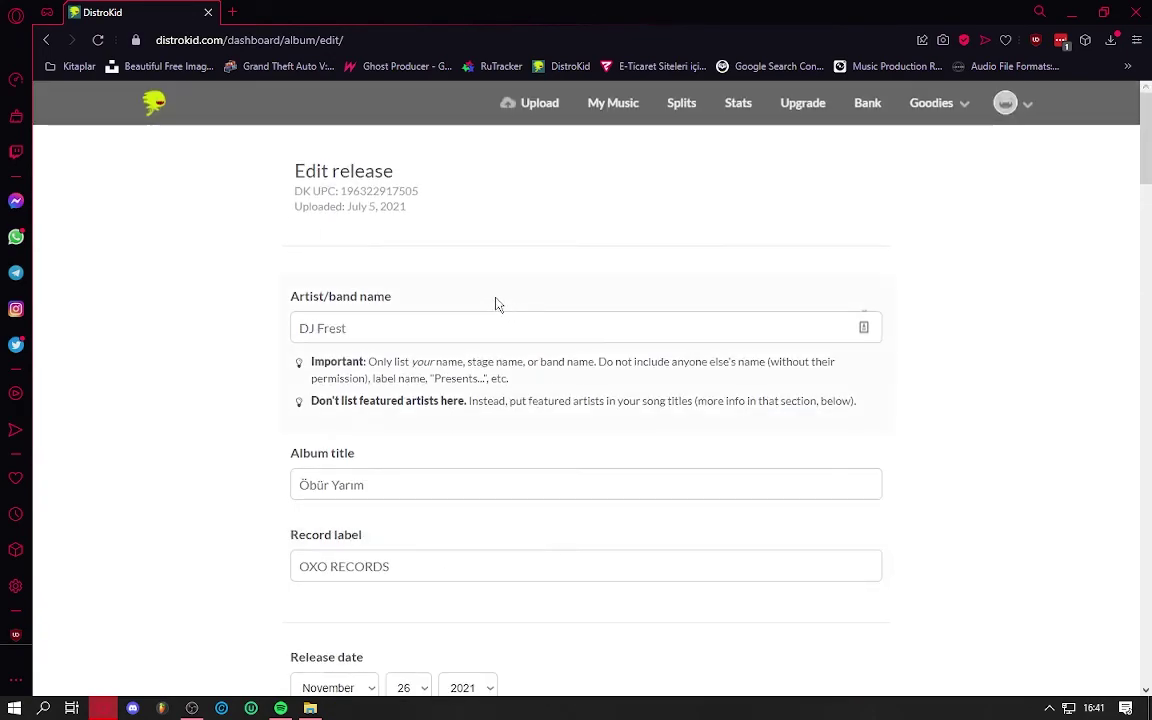
Go back to the Öbür Yarım overview unsaved, select its two song rows, then reopen the edit form
{"action": "left_click", "coordinate": [47, 41]}
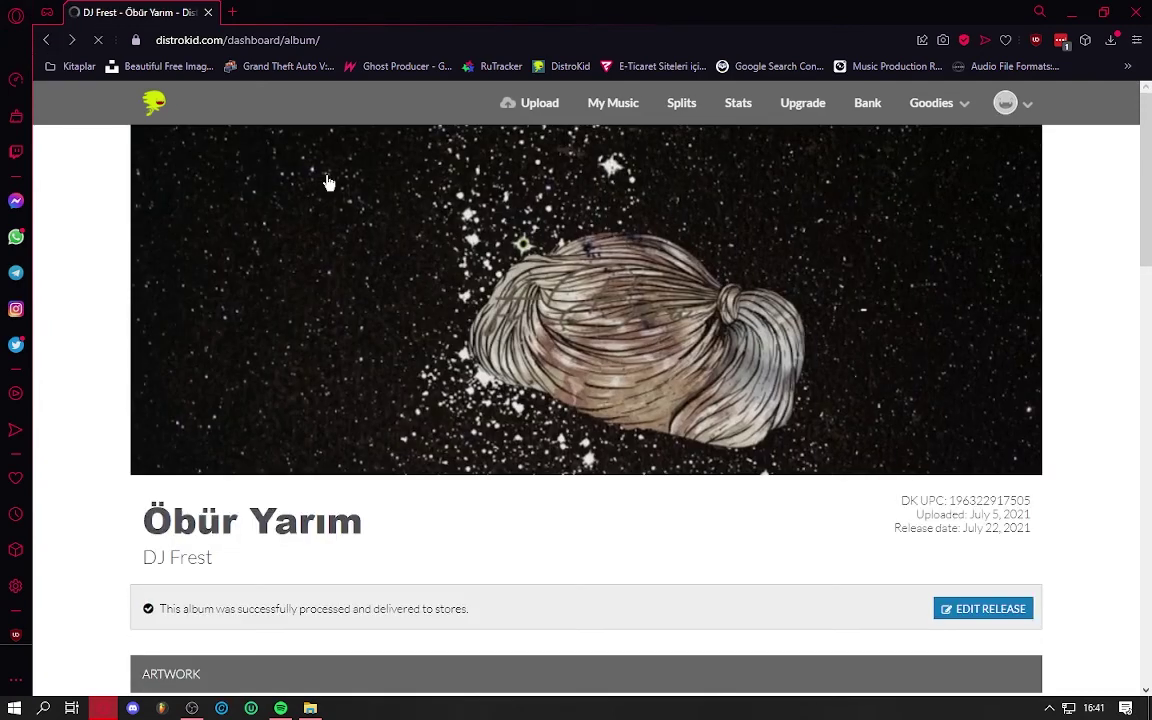
{"action": "scroll", "coordinate": [404, 319], "scroll_direction": "down", "scroll_amount": 2}
{"action": "scroll", "coordinate": [715, 296], "scroll_direction": "down", "scroll_amount": 4}
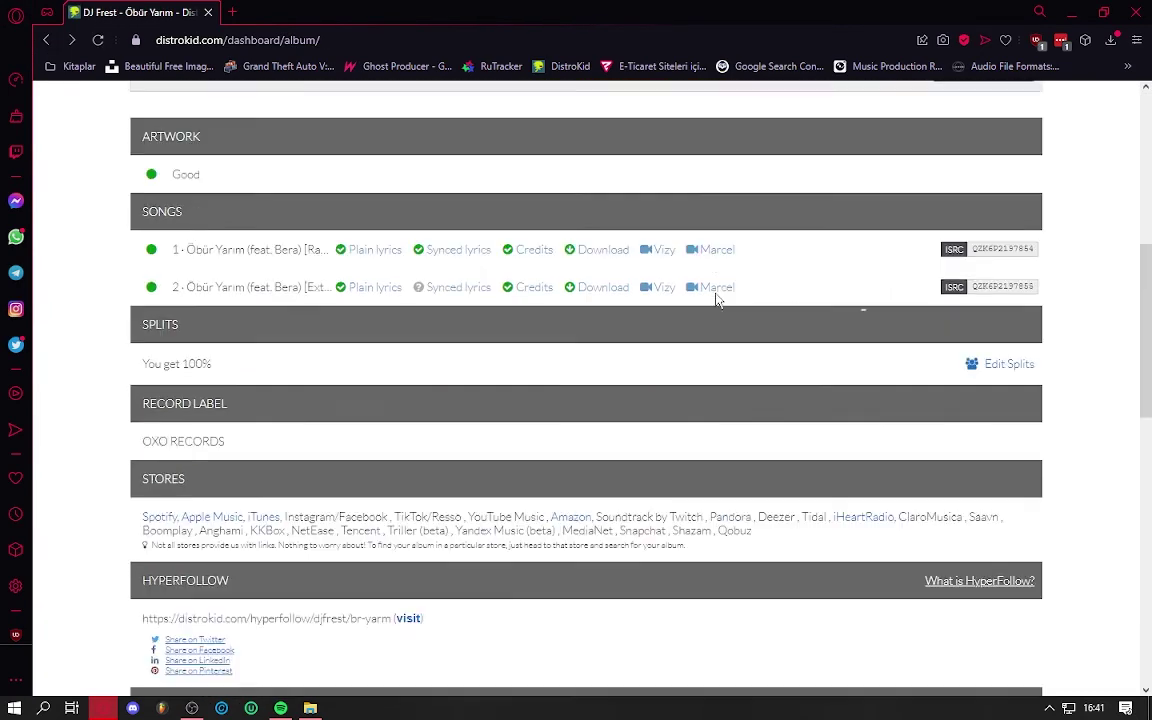
{"action": "left_click_drag", "start_coordinate": [157, 108], "coordinate": [1035, 147]}
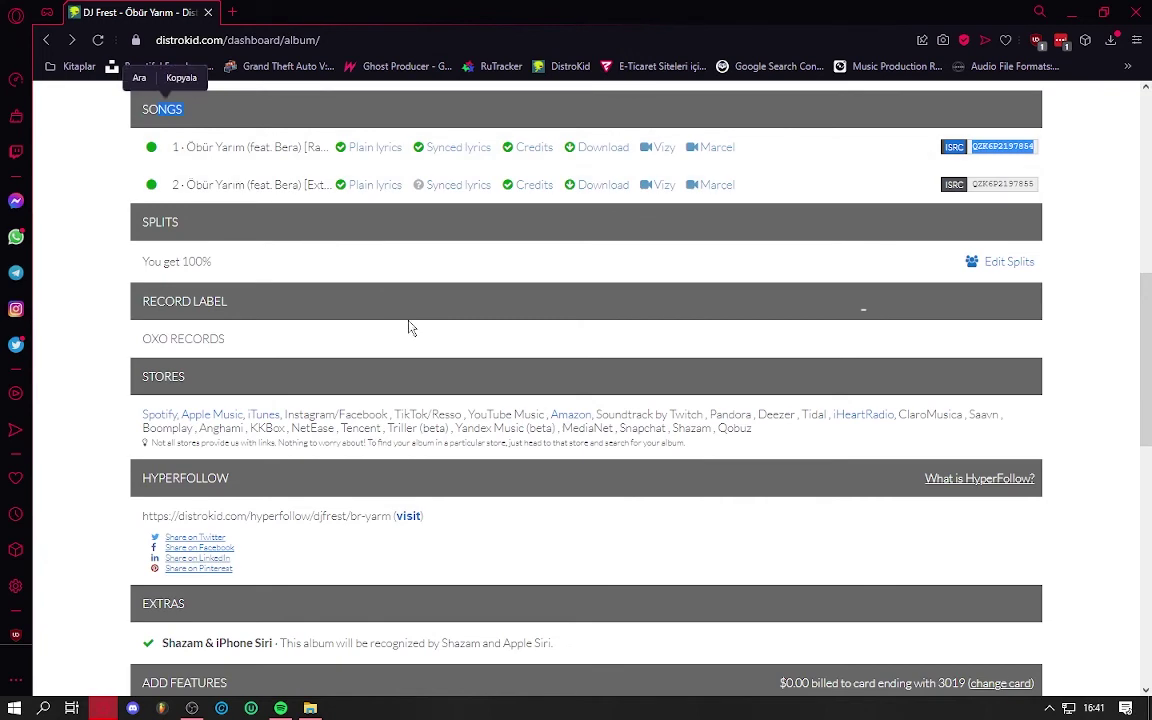
{"action": "scroll", "coordinate": [440, 320], "scroll_direction": "up", "scroll_amount": 2}
{"action": "left_click_drag", "start_coordinate": [177, 387], "coordinate": [325, 425]}
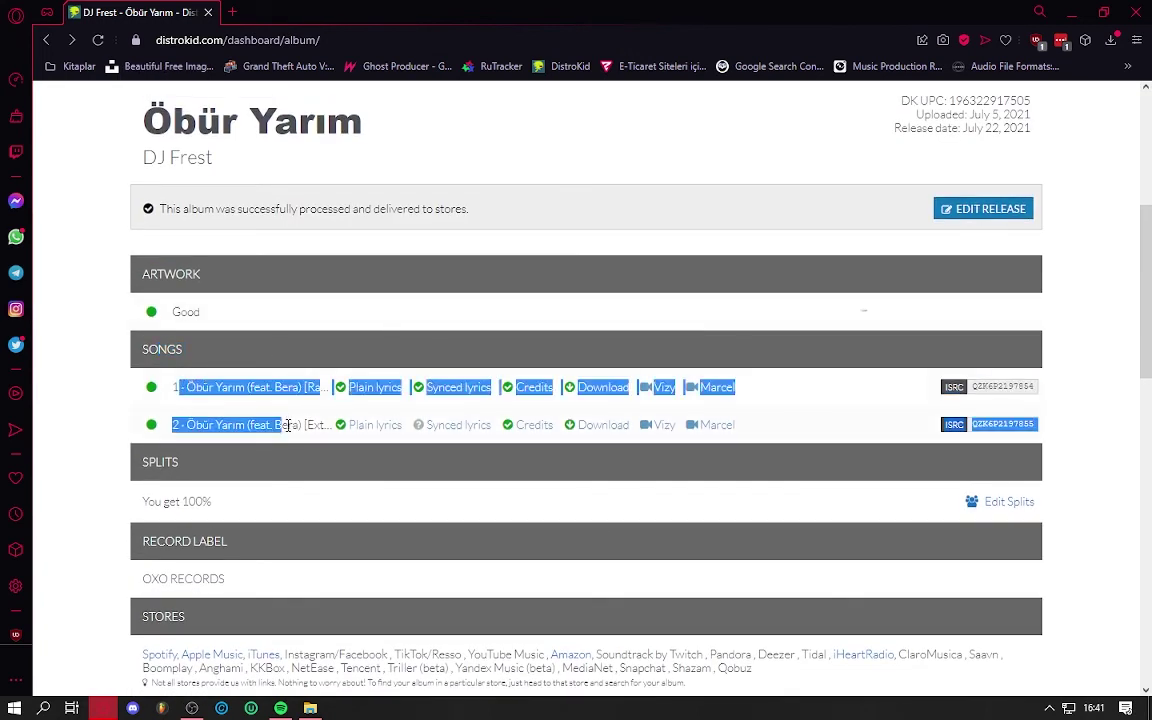
{"action": "left_click", "coordinate": [984, 209]}
Scroll down through both tracks of the Öbür Yarım edit form and back to the top
{"action": "scroll", "coordinate": [700, 241], "scroll_direction": "down", "scroll_amount": 2}
{"action": "scroll", "coordinate": [364, 242], "scroll_direction": "down", "scroll_amount": 8}
{"action": "scroll", "coordinate": [380, 260], "scroll_direction": "down", "scroll_amount": 5}
{"action": "scroll", "coordinate": [430, 240], "scroll_direction": "down", "scroll_amount": 5}
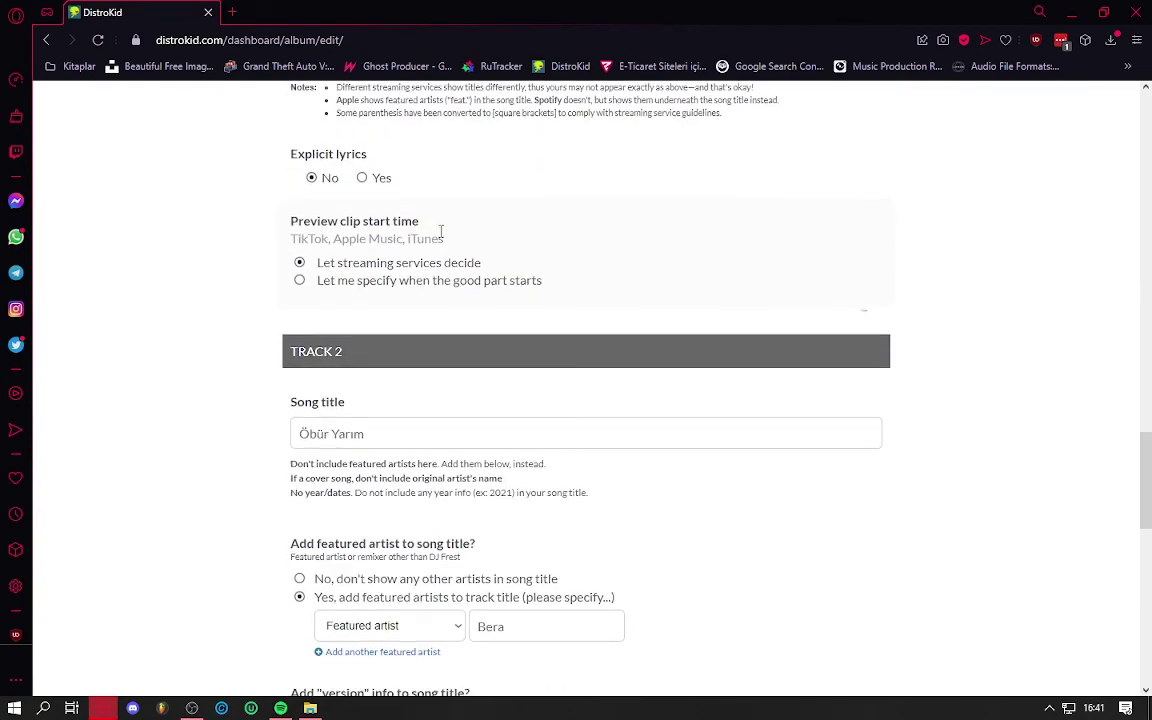
{"action": "scroll", "coordinate": [445, 233], "scroll_direction": "down", "scroll_amount": 5}
{"action": "scroll", "coordinate": [448, 234], "scroll_direction": "down", "scroll_amount": 3}
{"action": "scroll", "coordinate": [450, 236], "scroll_direction": "up", "scroll_amount": 5}
{"action": "scroll", "coordinate": [445, 239], "scroll_direction": "up", "scroll_amount": 5}
{"action": "scroll", "coordinate": [445, 238], "scroll_direction": "up", "scroll_amount": 5}
{"action": "scroll", "coordinate": [445, 238], "scroll_direction": "up", "scroll_amount": 5}
{"action": "scroll", "coordinate": [442, 235], "scroll_direction": "up", "scroll_amount": 5}
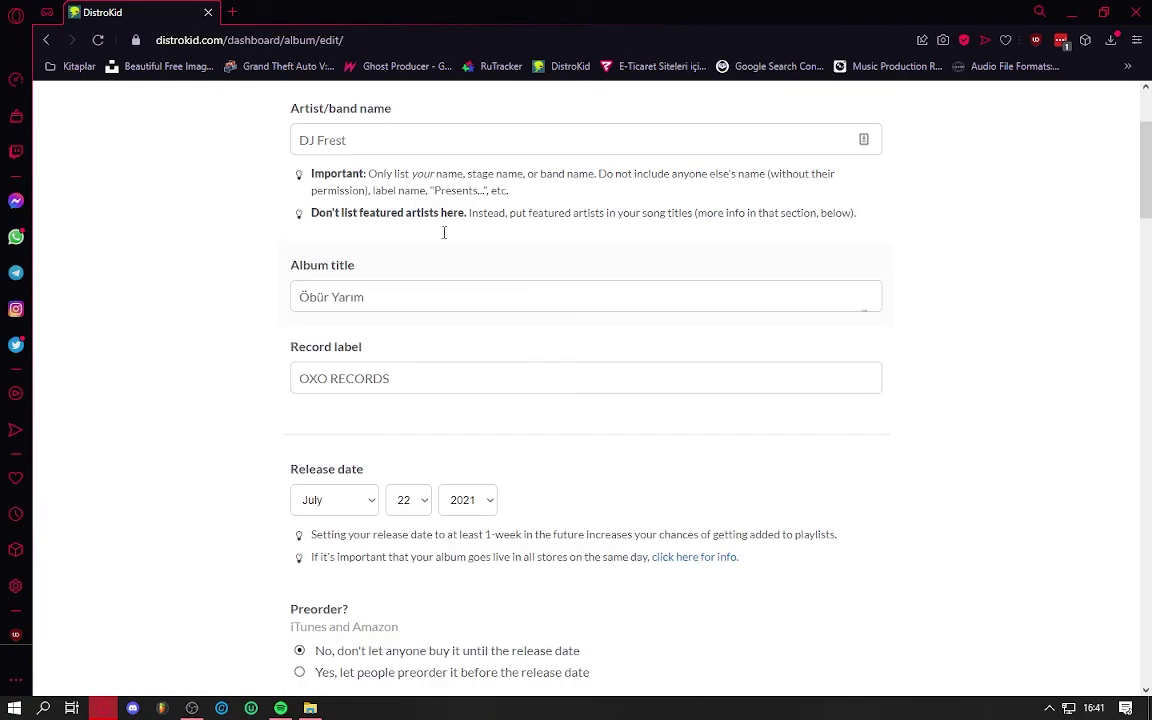
{"action": "scroll", "coordinate": [442, 232], "scroll_direction": "up", "scroll_amount": 3}
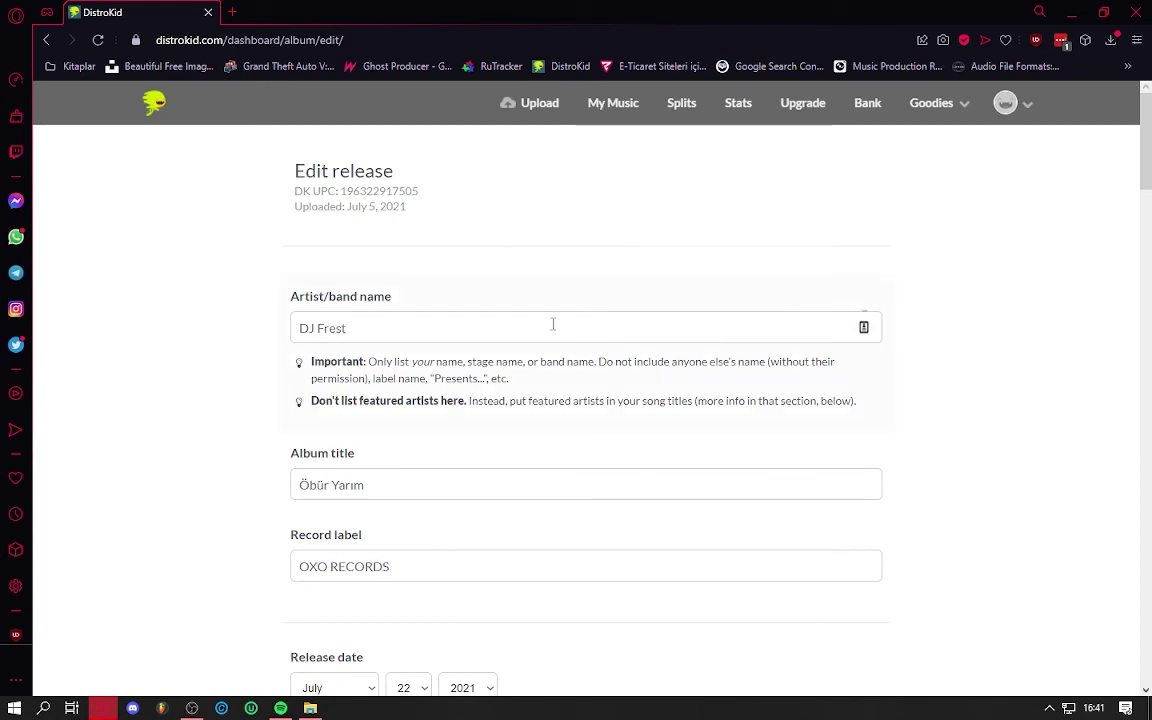